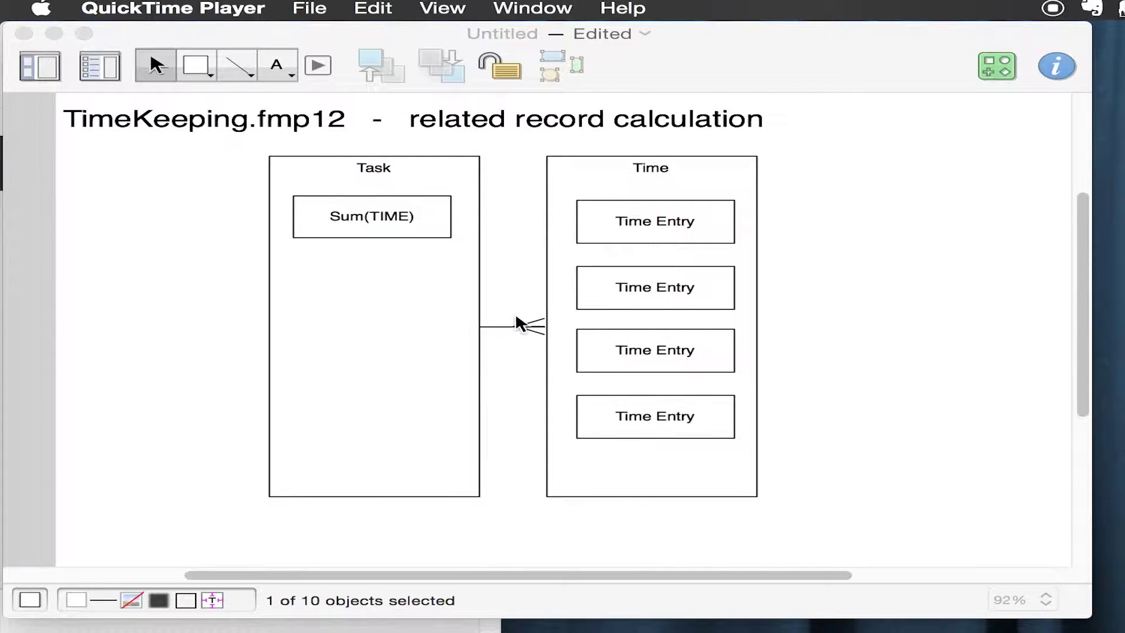
- Switch from the OmniGraffle diagram to the TimeKeeping database in FileMaker Pro Advanced
key(super+Tab)
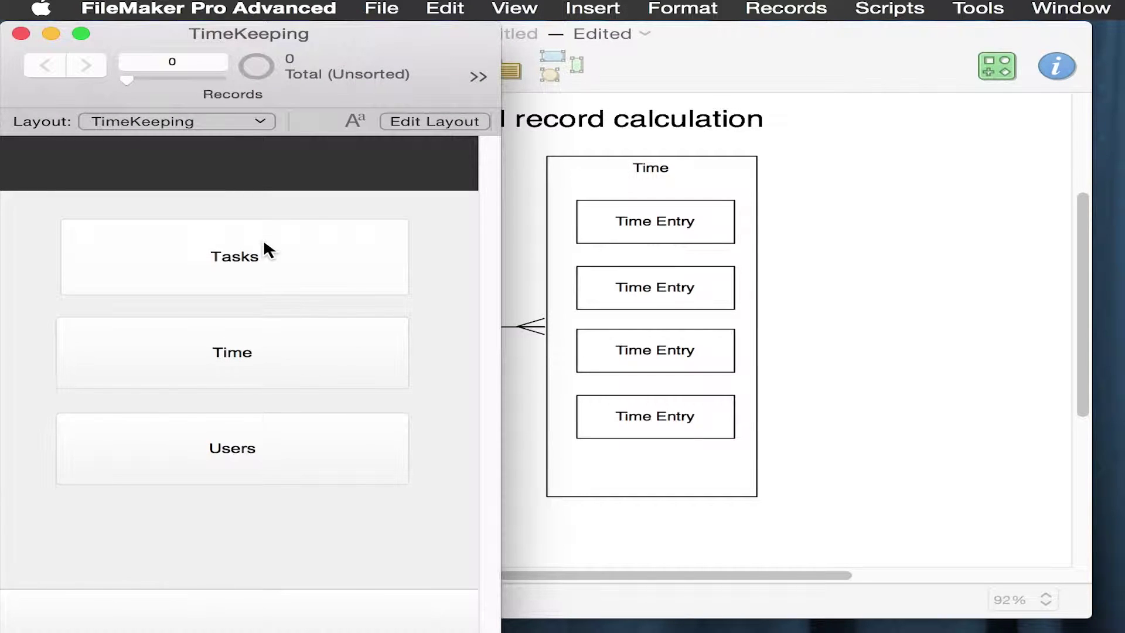
- Hide OmniGraffle and open Manage Database showing the Task table's fields
key(alt+super+h)
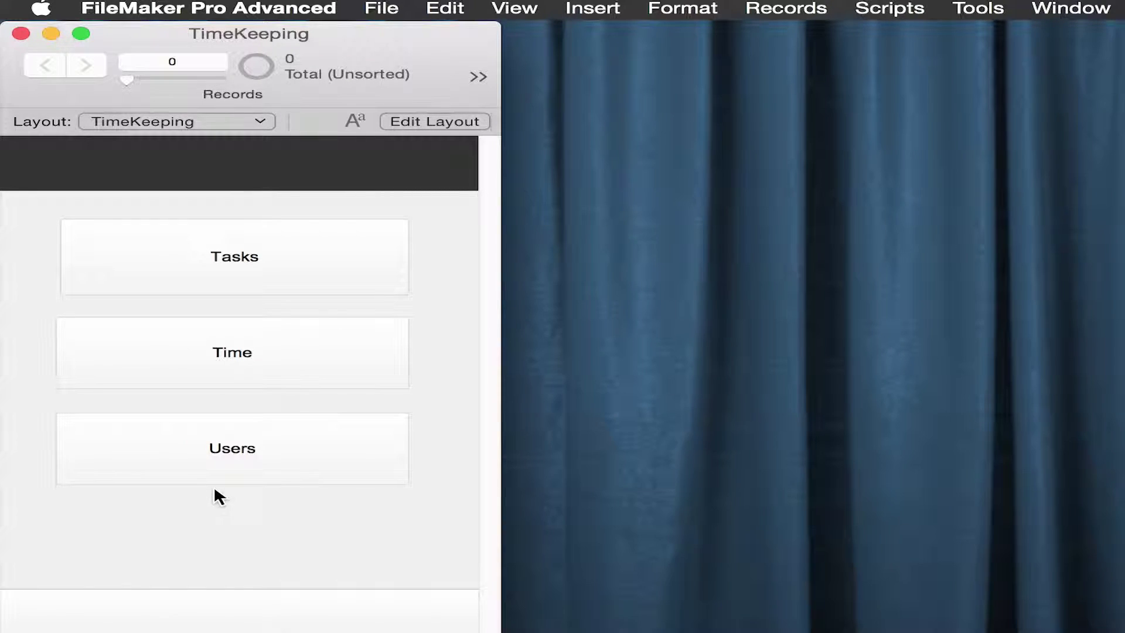
key(shift+super+d)
click(217, 104)
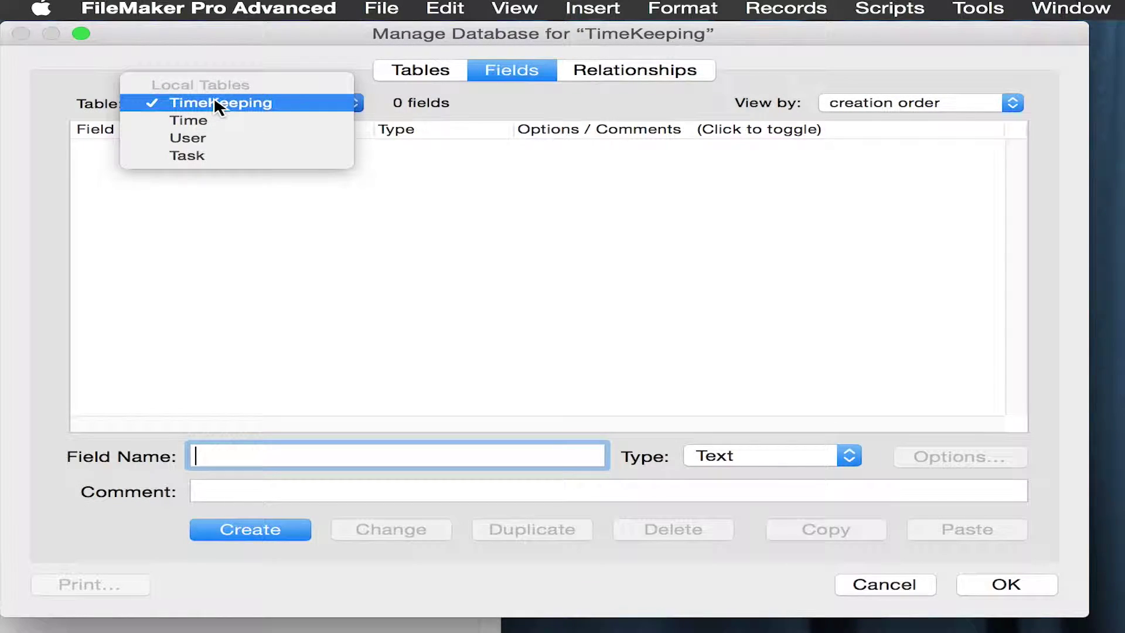
click(228, 155)
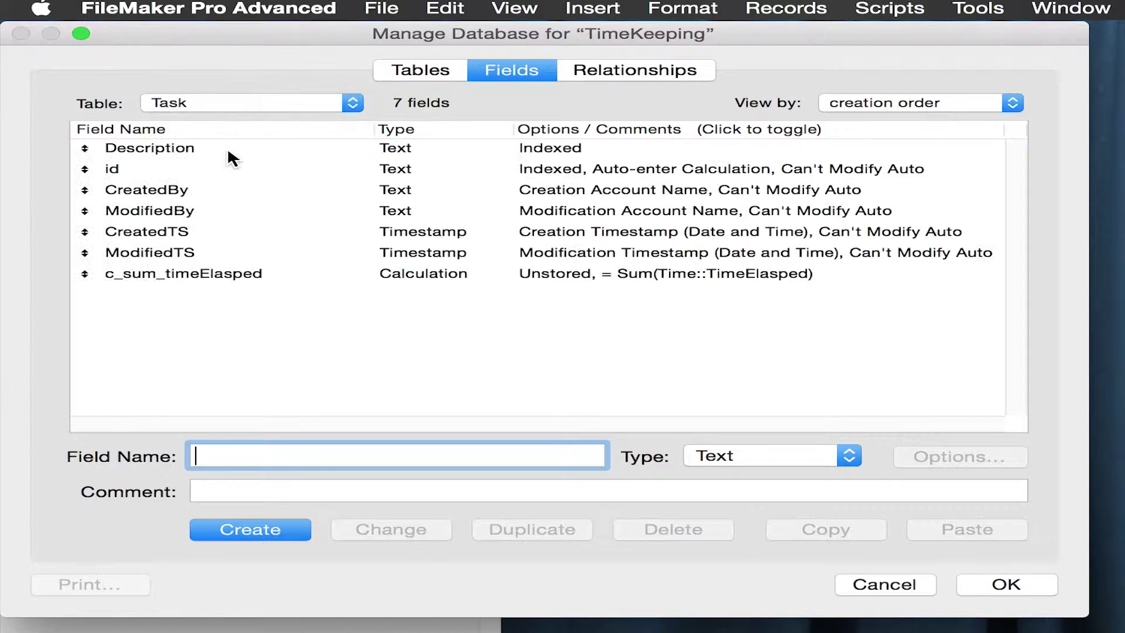
- Switch to the Time table's fields and select TimeStart and TimeEnd
click(194, 100)
click(199, 68)
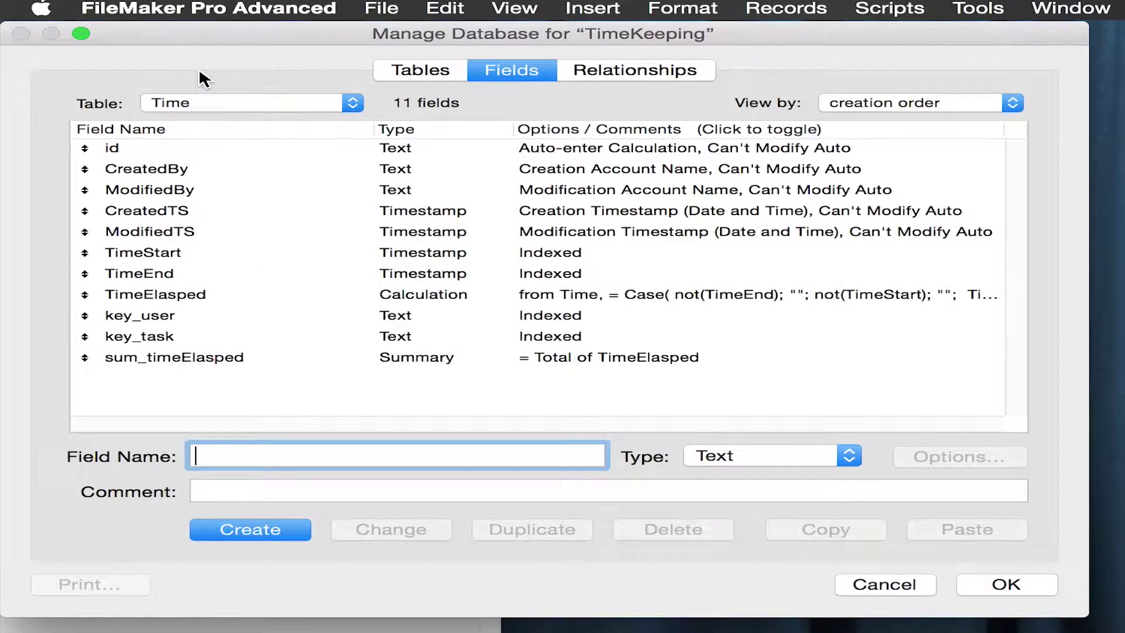
click(163, 252)
click(165, 277)
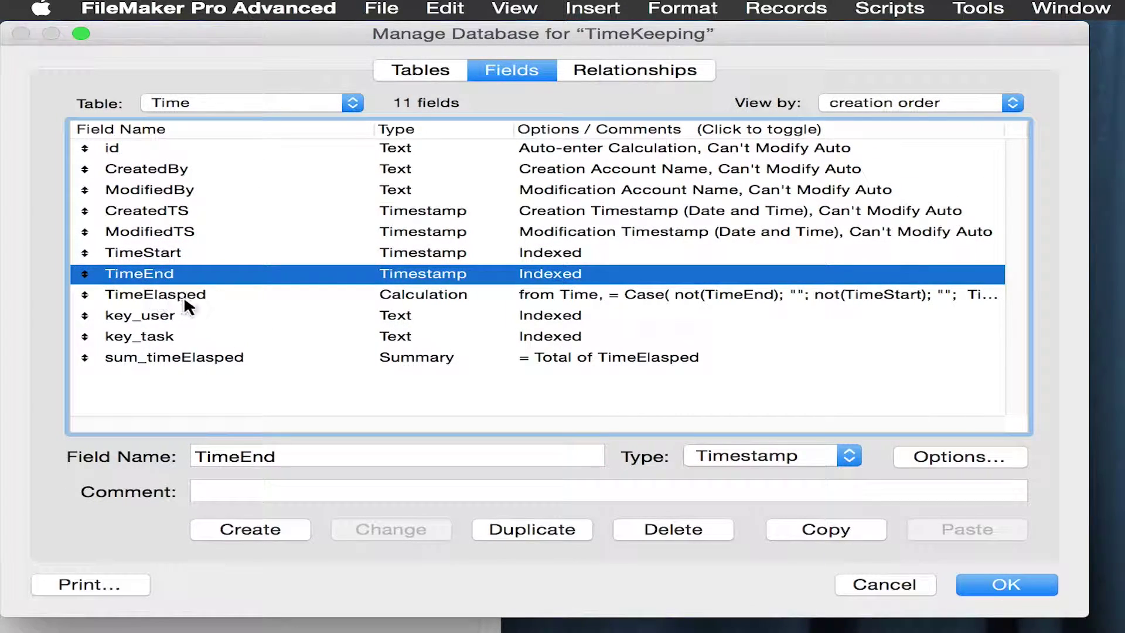
- Review the TimeElasped Case formula, including its not(TimeEnd) condition, and close it unchanged
double_click(272, 293)
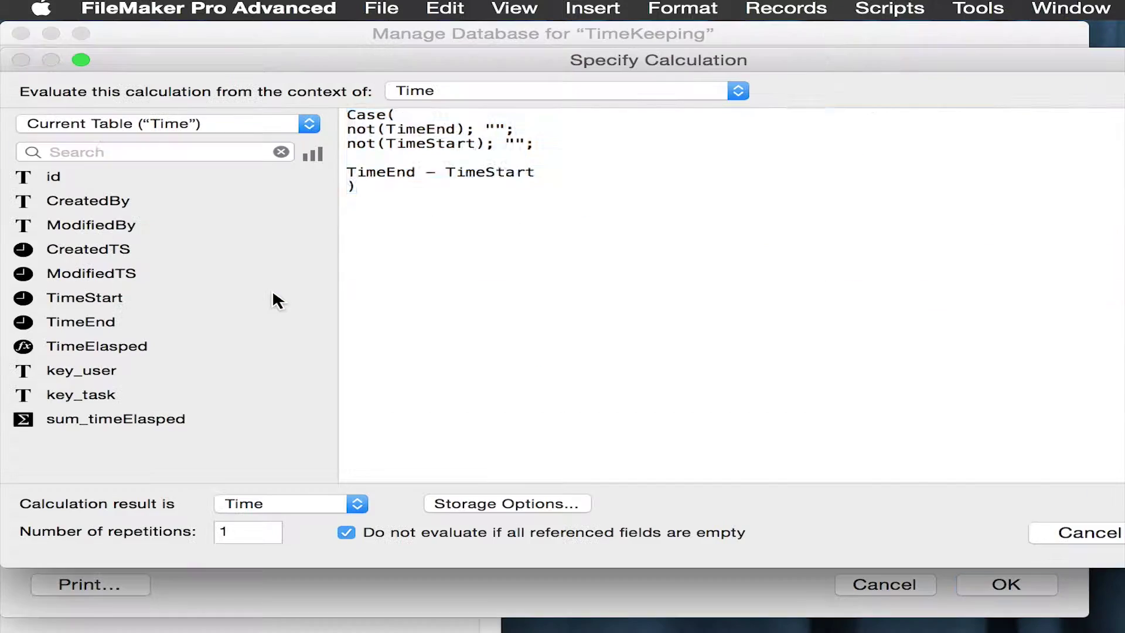
click(440, 242)
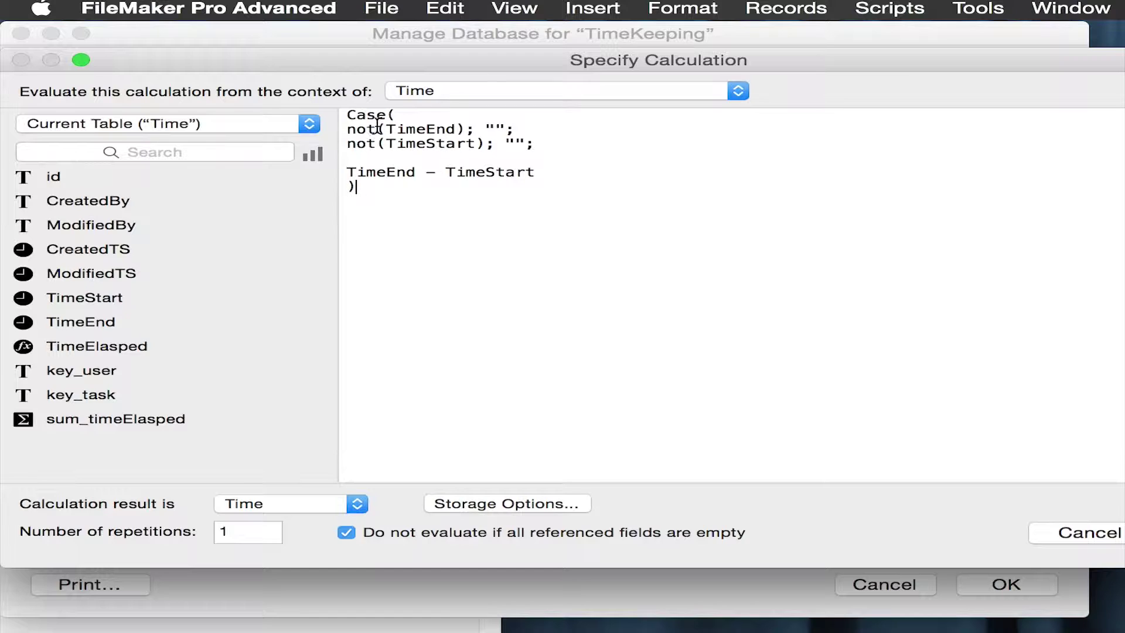
drag(348, 130, 509, 129)
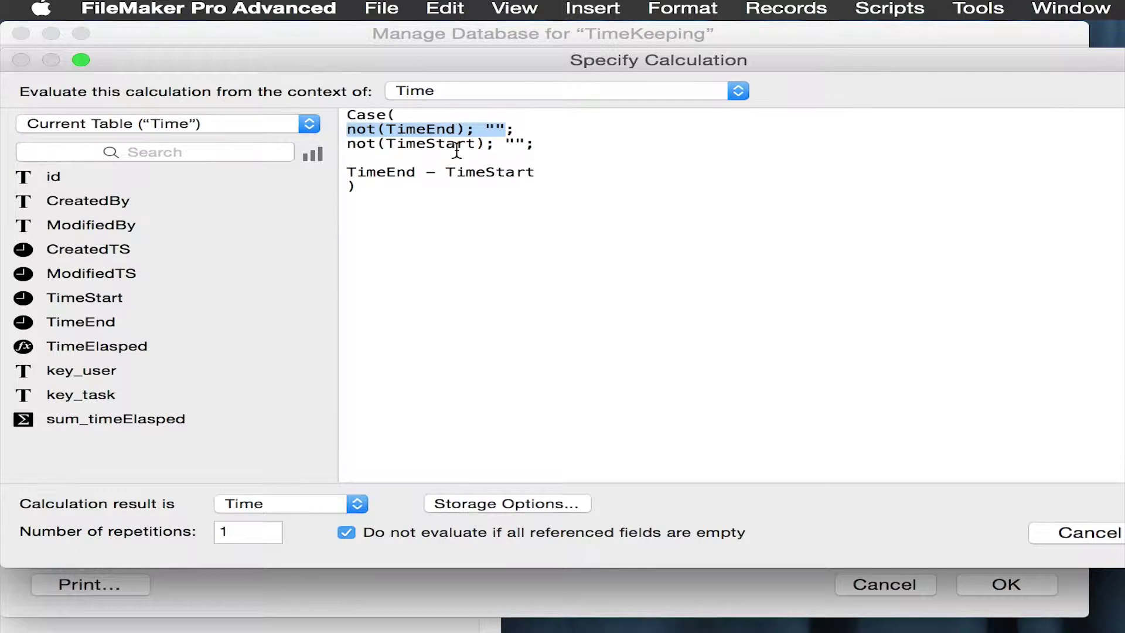
click(426, 131)
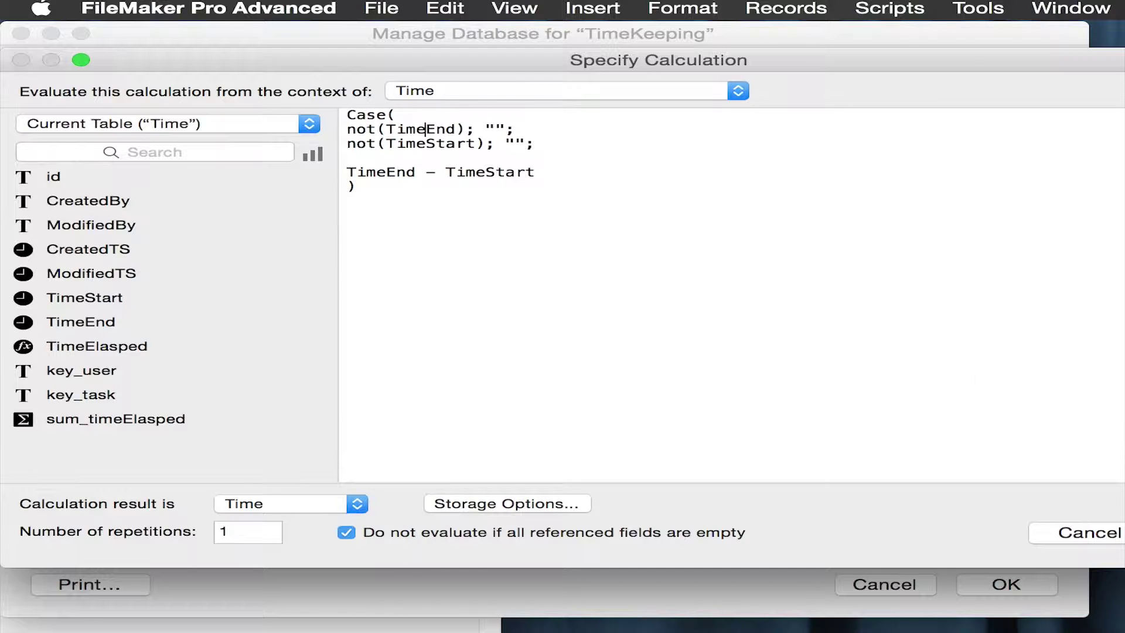
key(Return)
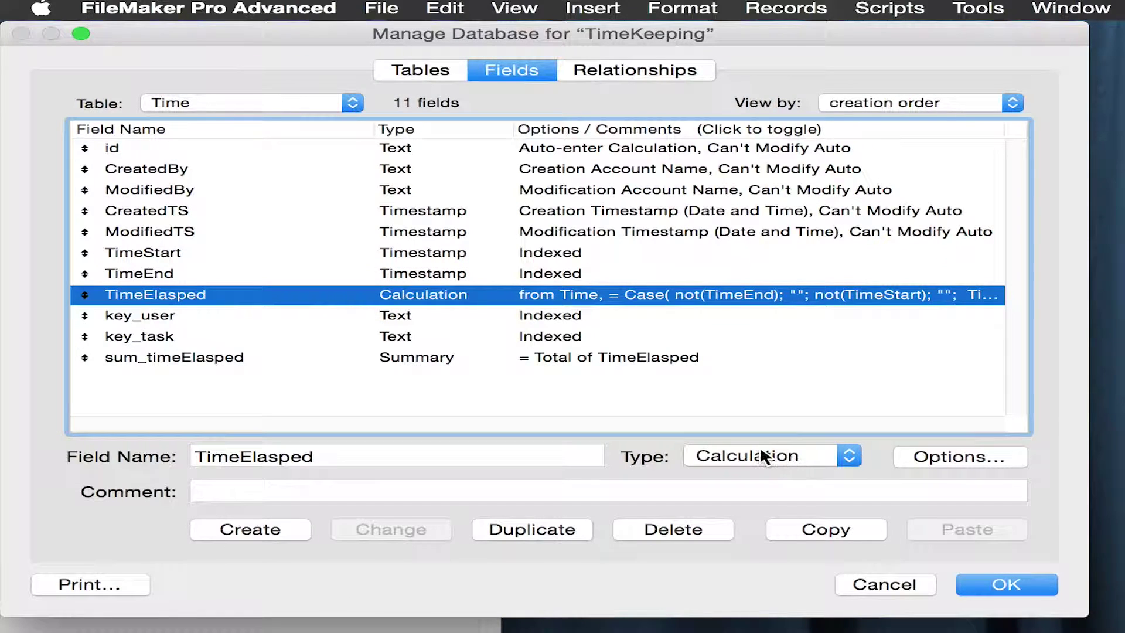
- Open Task's c_sum_timeElasped formula, confirm it reads Sum(Time::TimeElasped), and close it
click(210, 99)
click(215, 138)
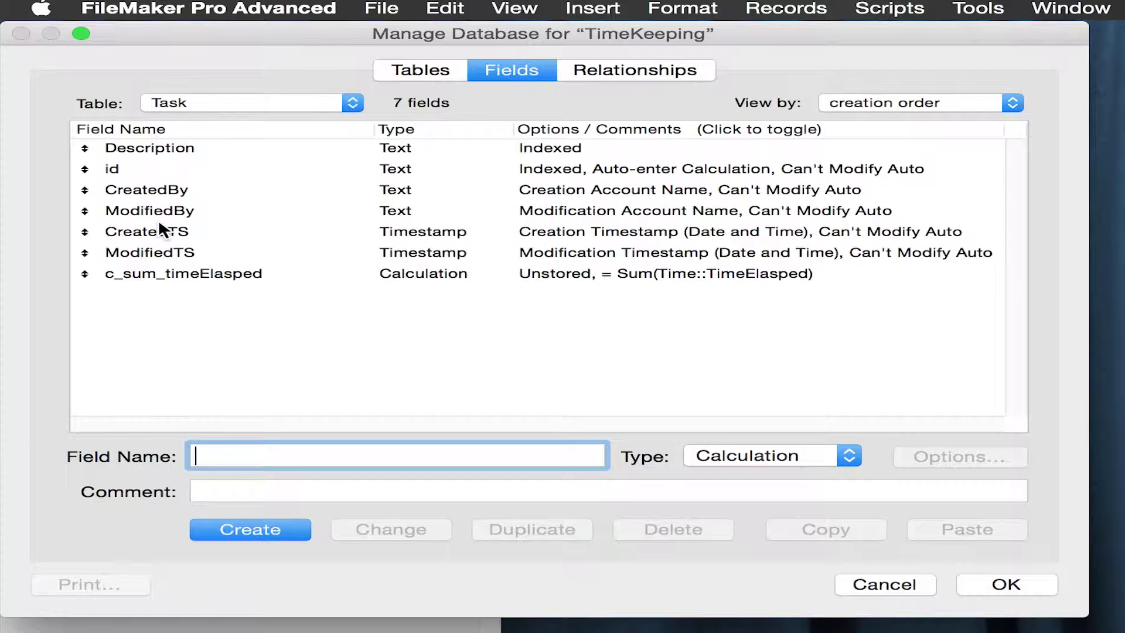
click(131, 273)
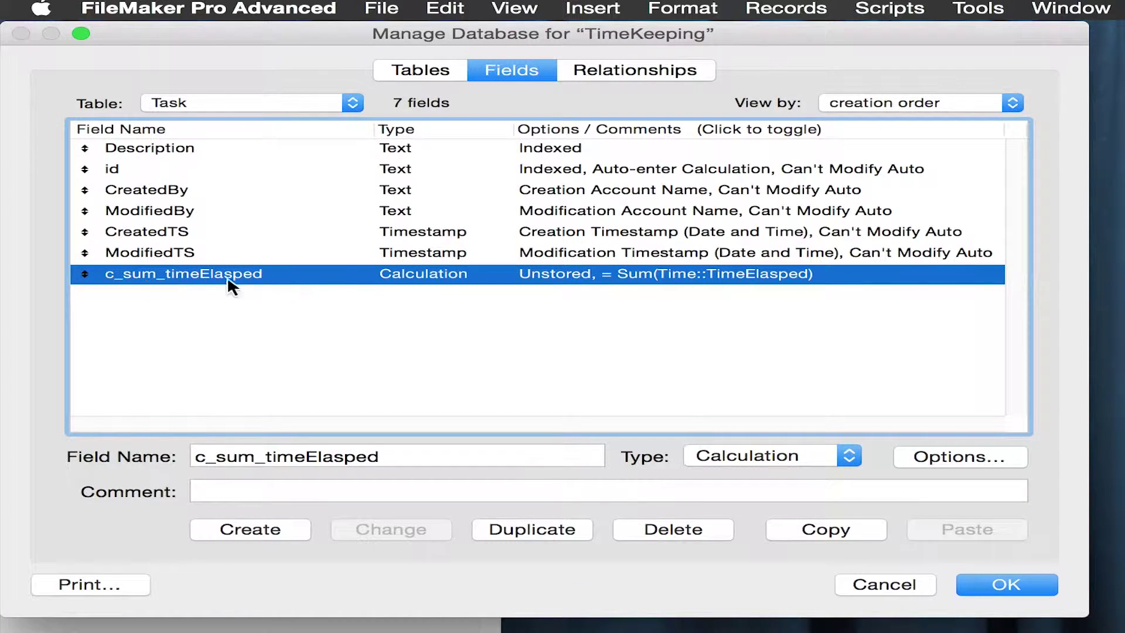
double_click(432, 273)
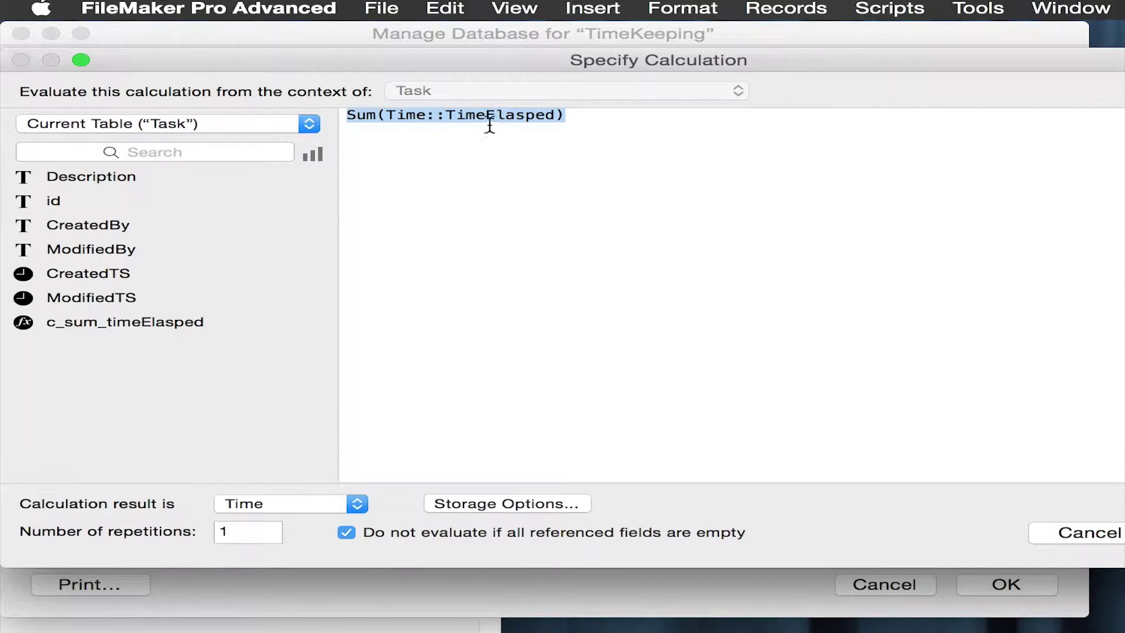
click(488, 166)
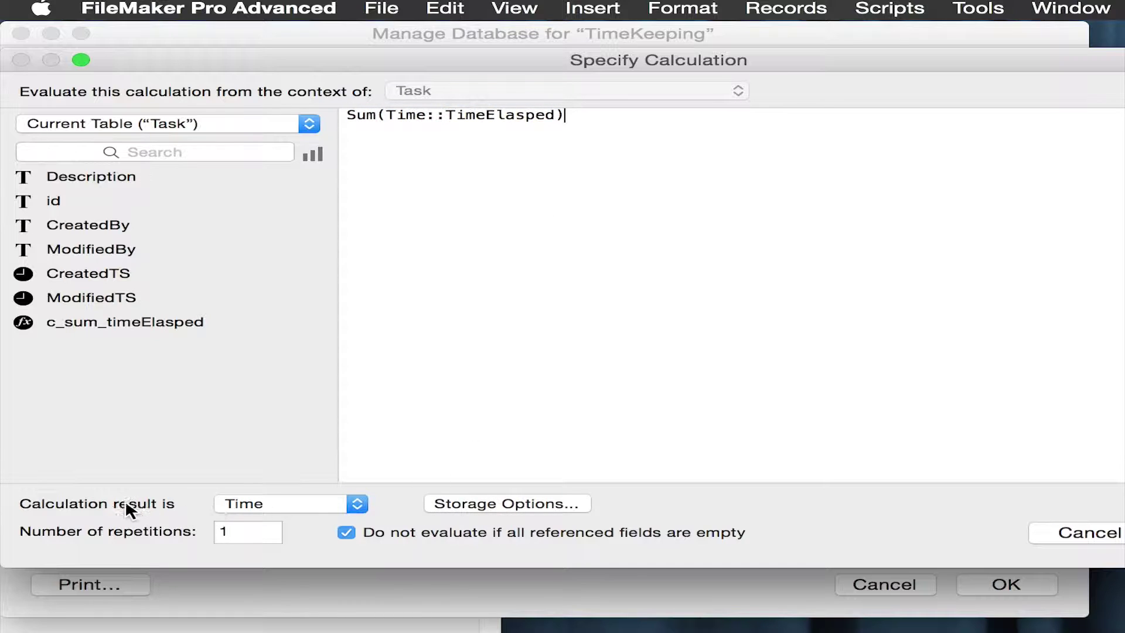
click(1114, 533)
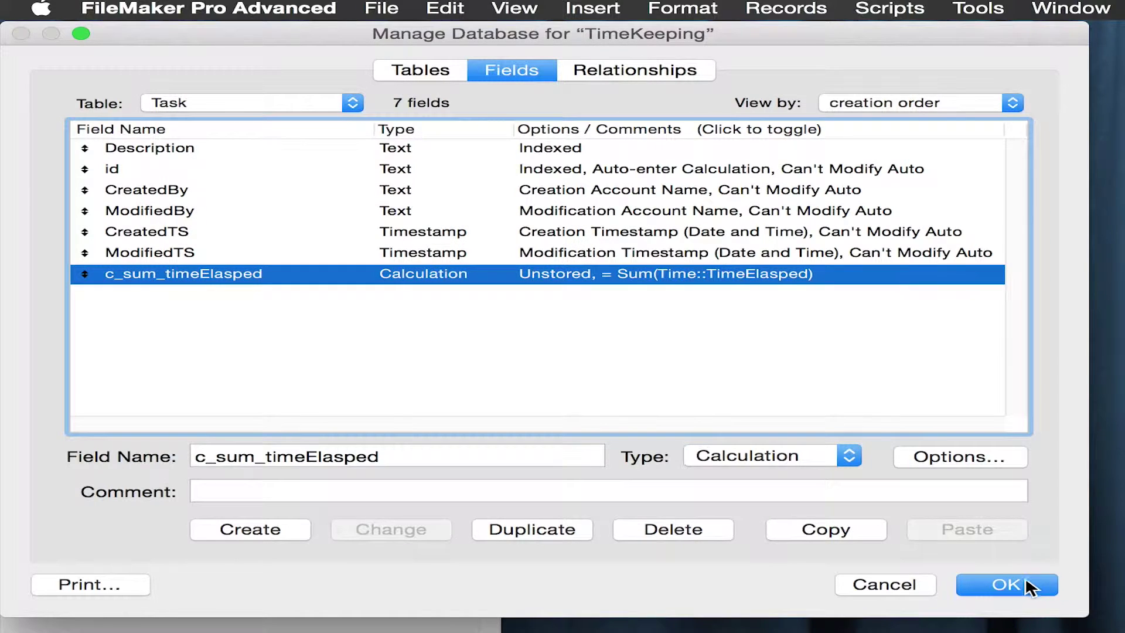
- Close Manage Database, review per-task elapsed totals in Task List, then open the Time List
click(1026, 586)
click(249, 266)
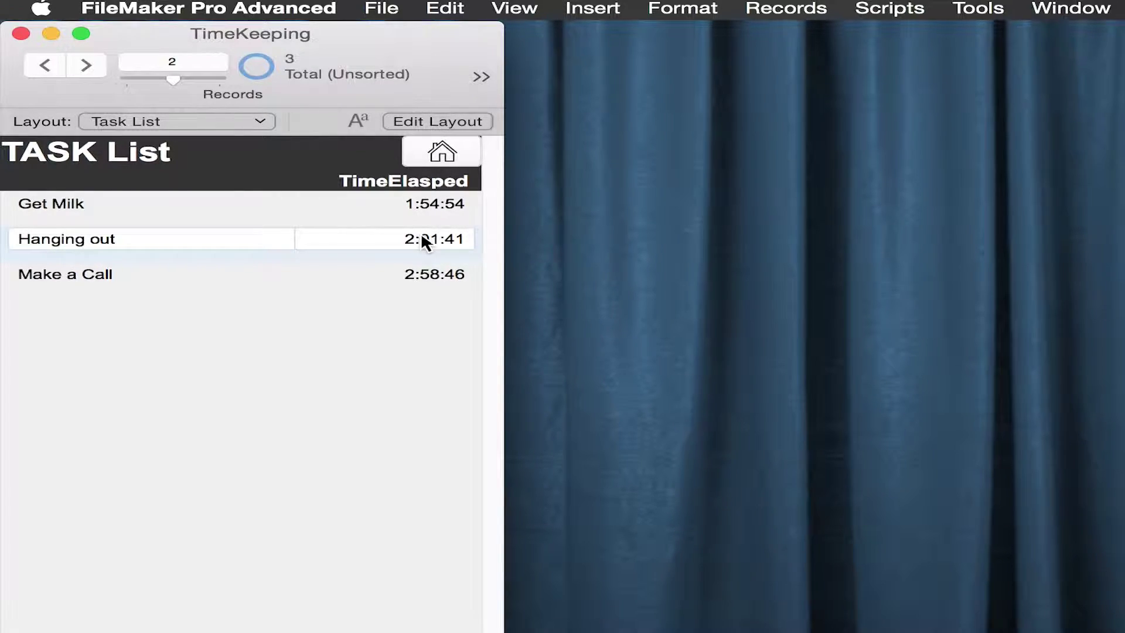
click(239, 124)
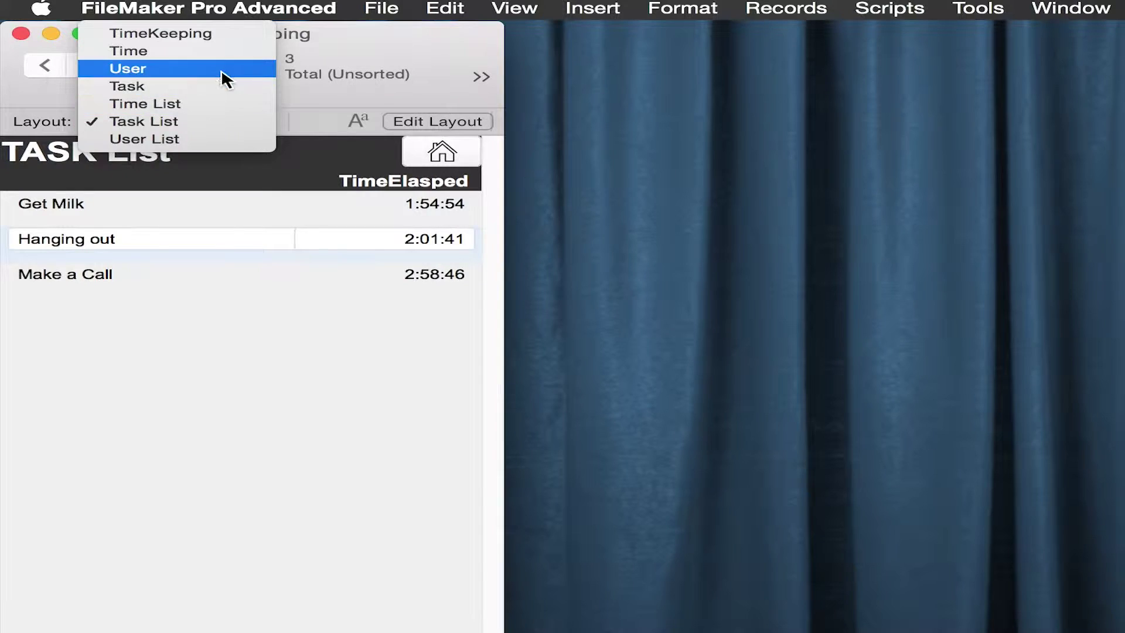
click(219, 279)
click(450, 159)
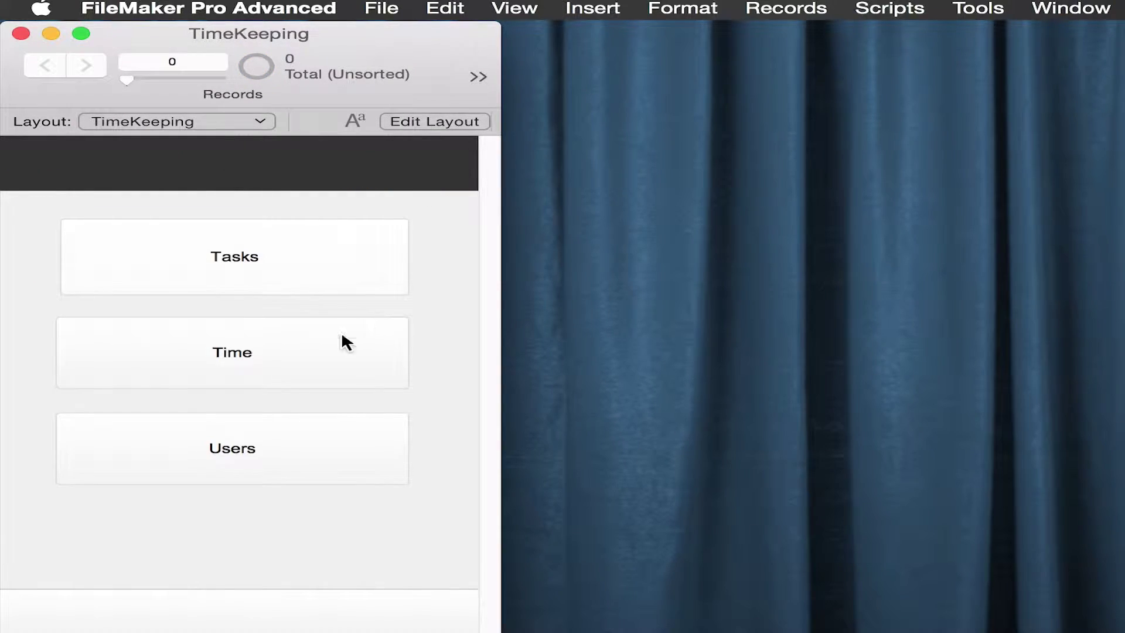
click(243, 351)
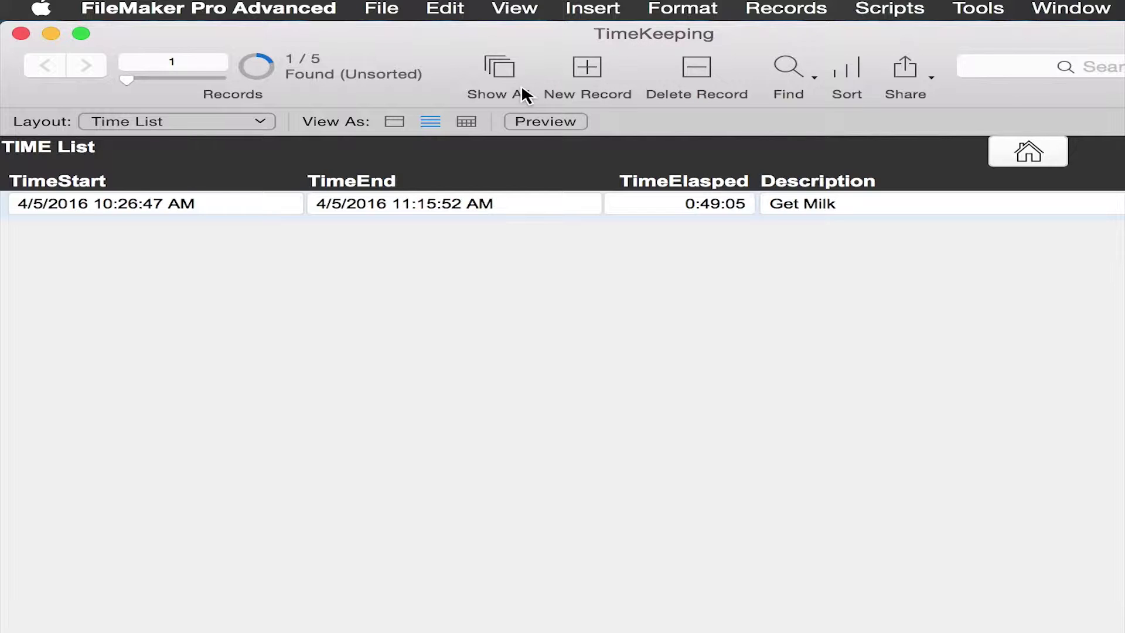
- Add a new time entry with current timestamps in TimeStart and TimeEnd
click(610, 78)
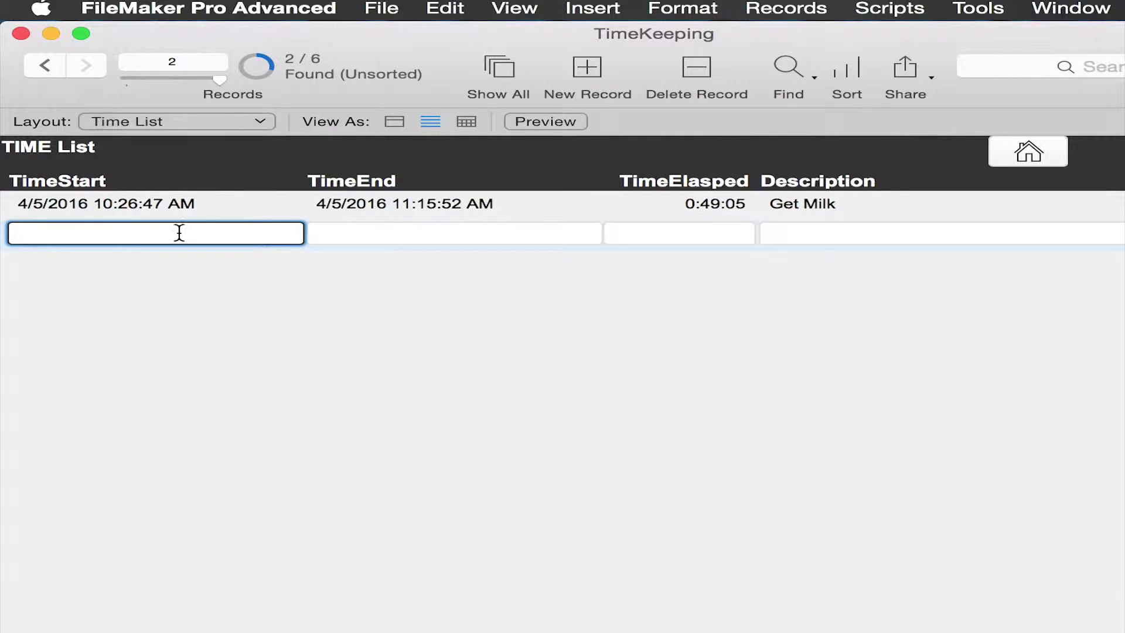
text(4/20/2016)
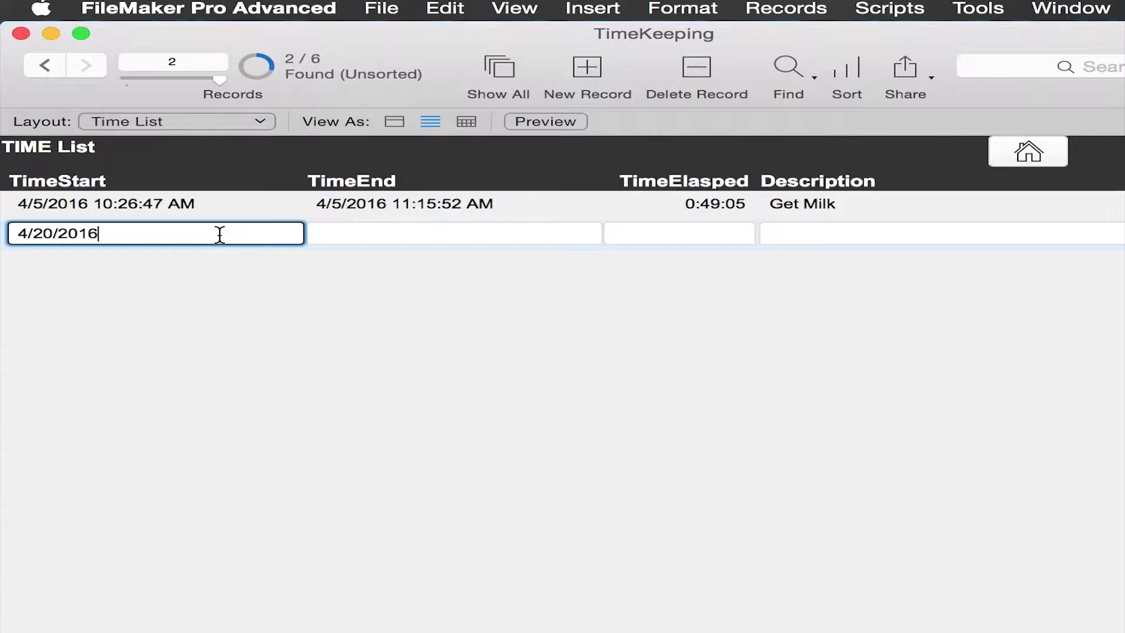
key(BackSpace)
key(BackSpace)
key(BackSpace)
key(BackSpace)
key(BackSpace)
key(BackSpace)
key(BackSpace)
key(BackSpace)
key(BackSpace)
key(super+semicolon)
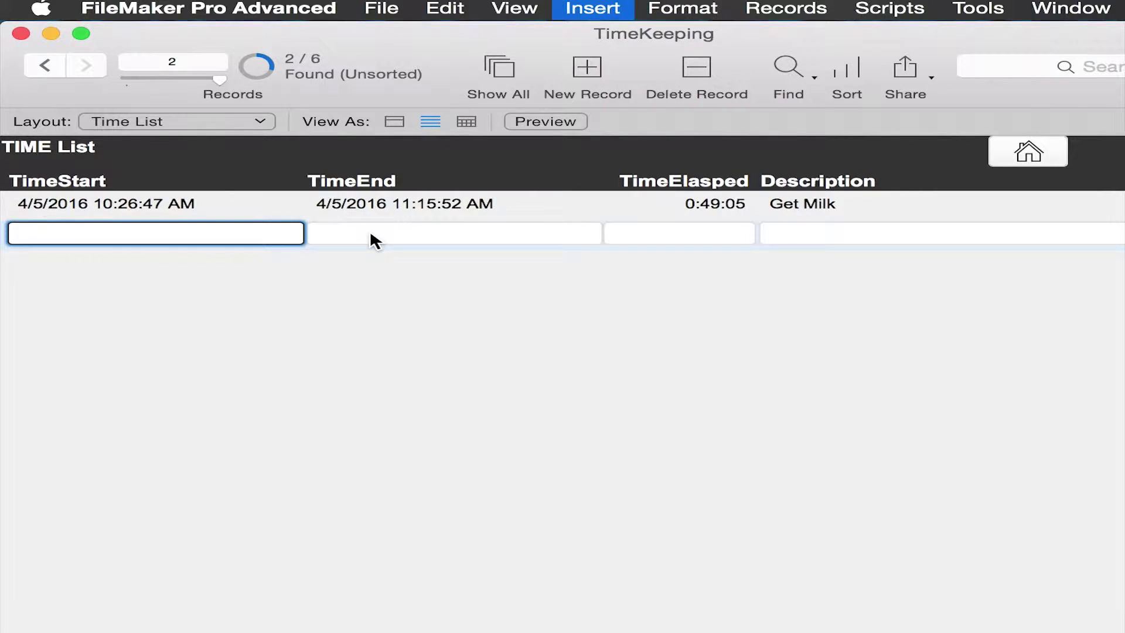
click(396, 232)
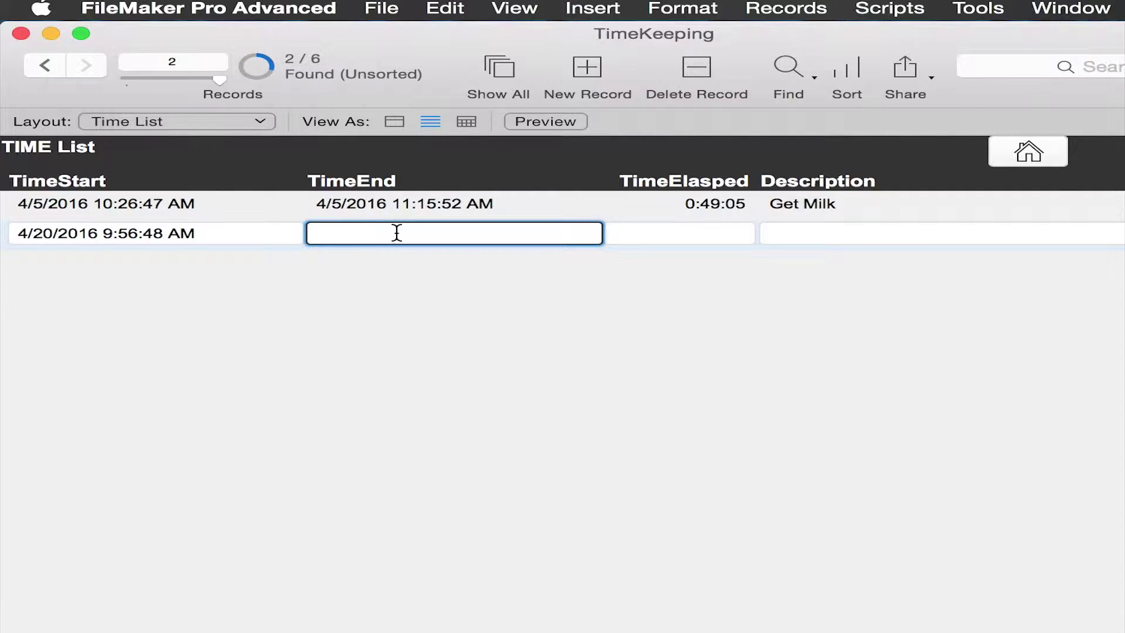
key(super+semicolon)
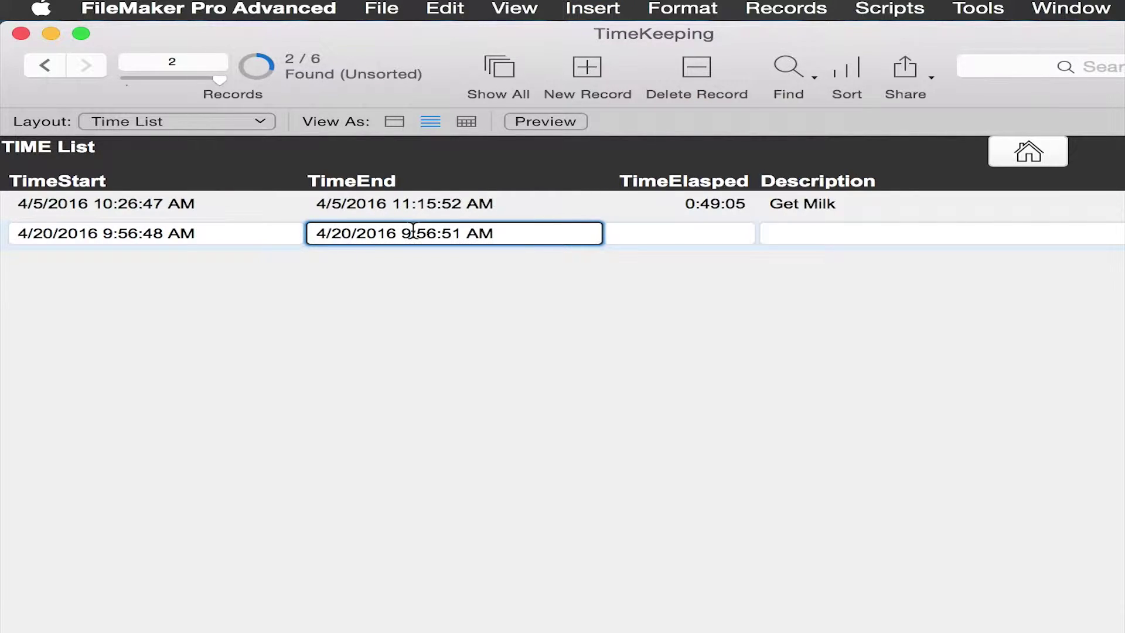
- Change the end hour from 9 to 11 so the entry lasts 2:00:03
click(412, 233)
key(BackSpace)
text(11)
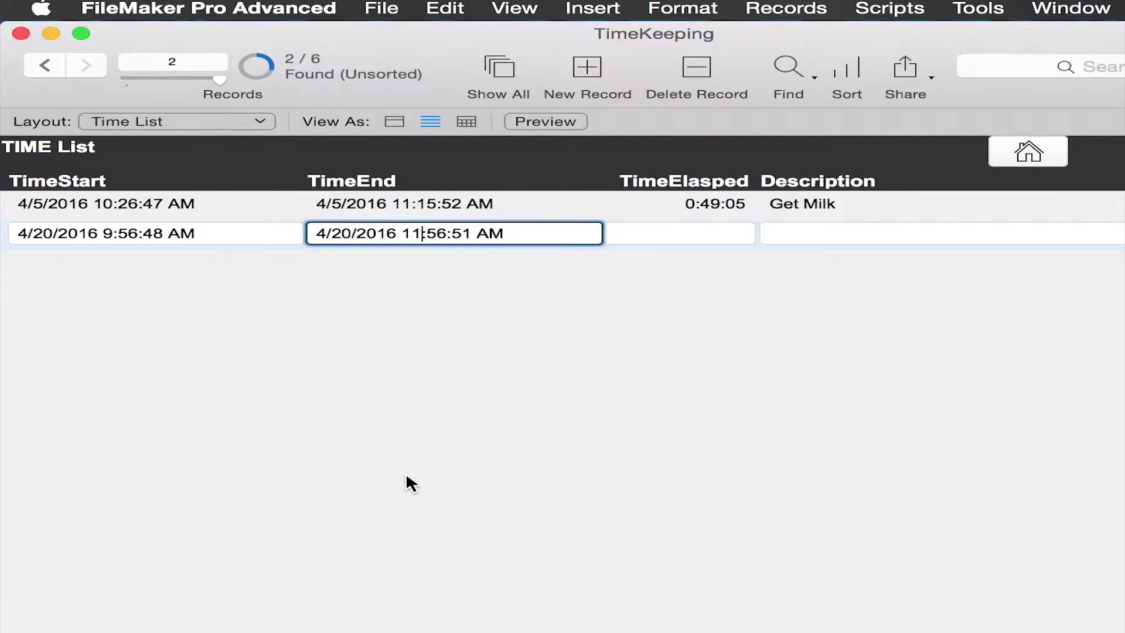
click(406, 476)
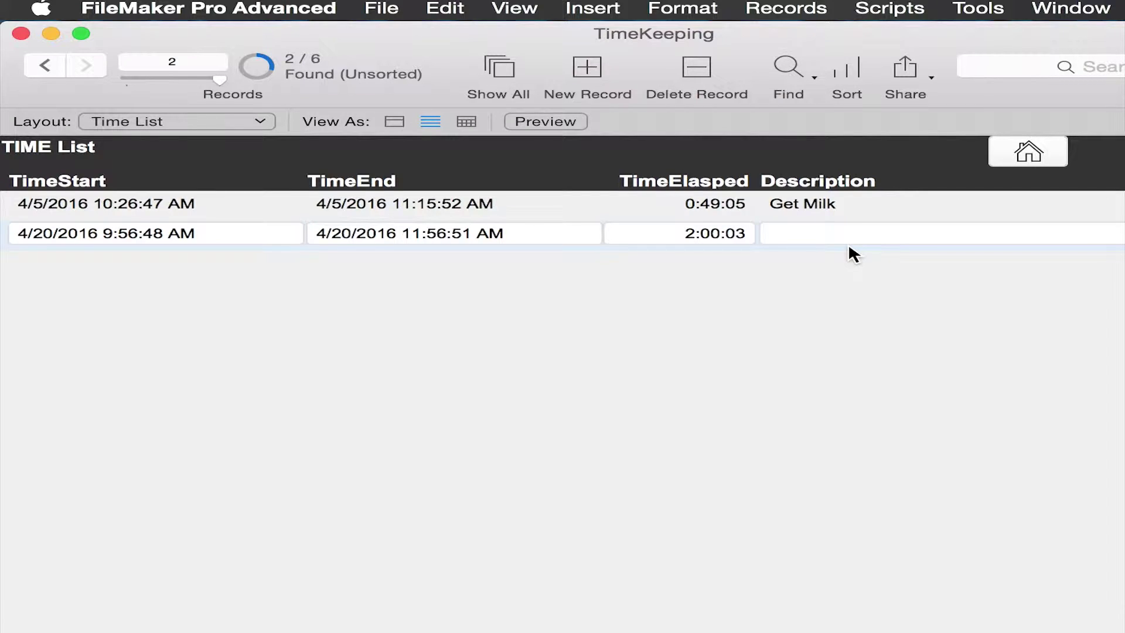
click(205, 232)
- Switch to the single-record Time form layout
click(226, 306)
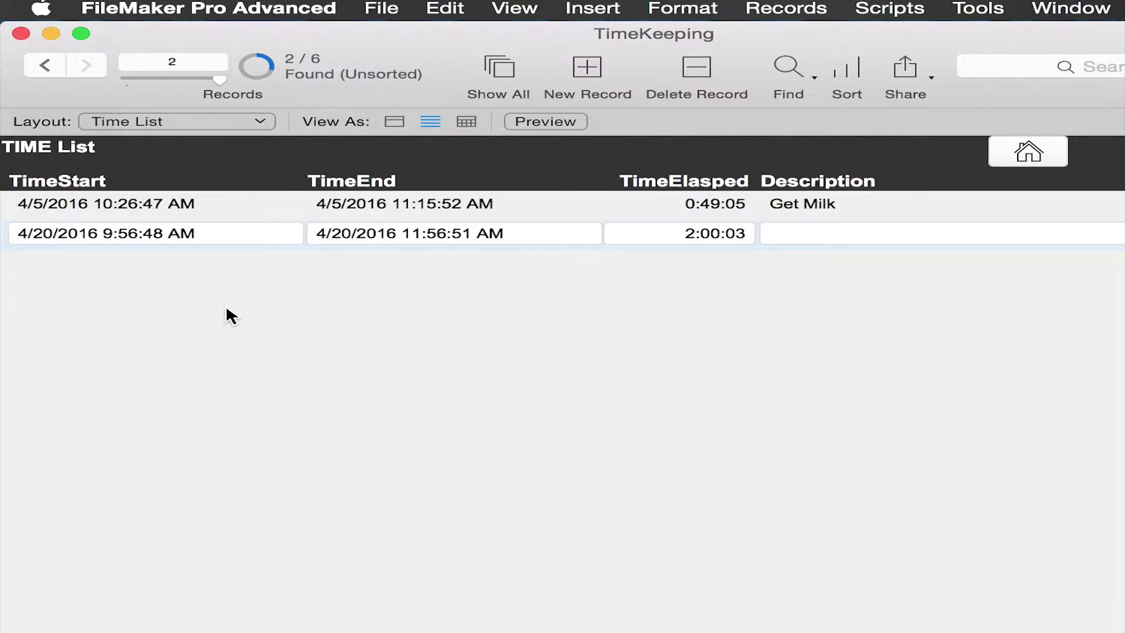
click(216, 232)
click(162, 121)
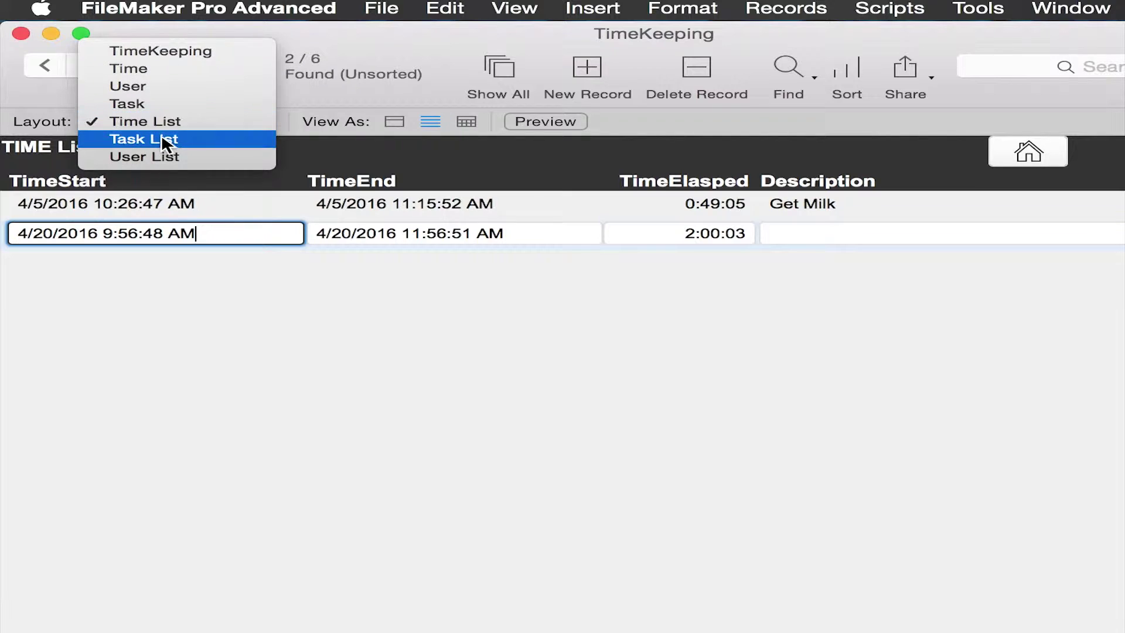
click(157, 70)
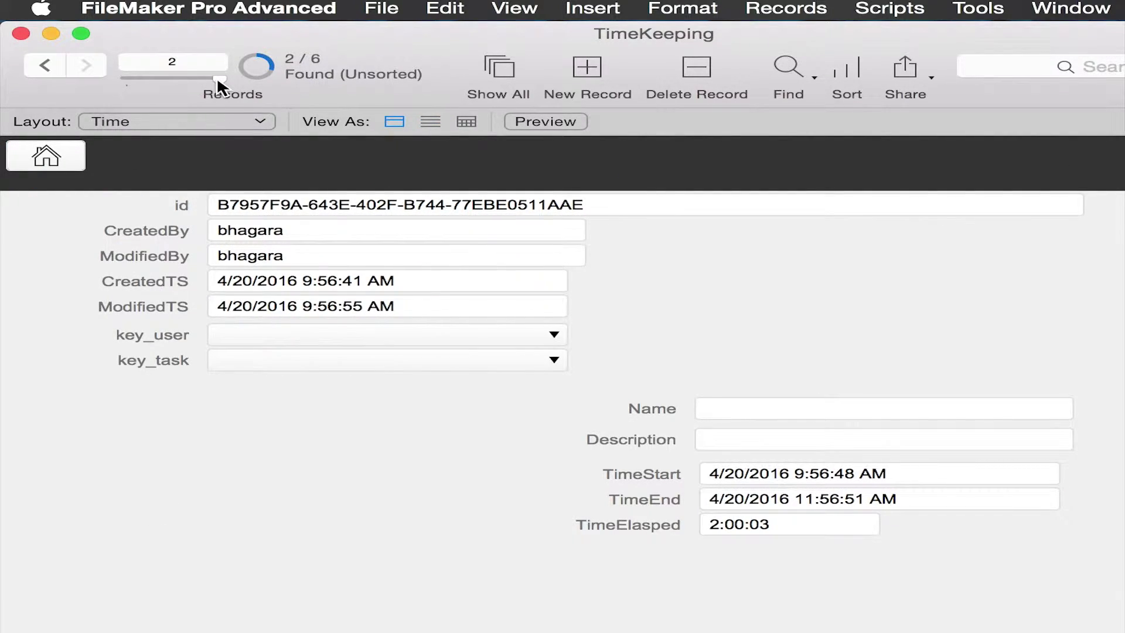
- Assign the entry to the first user and the Hanging out task
click(239, 417)
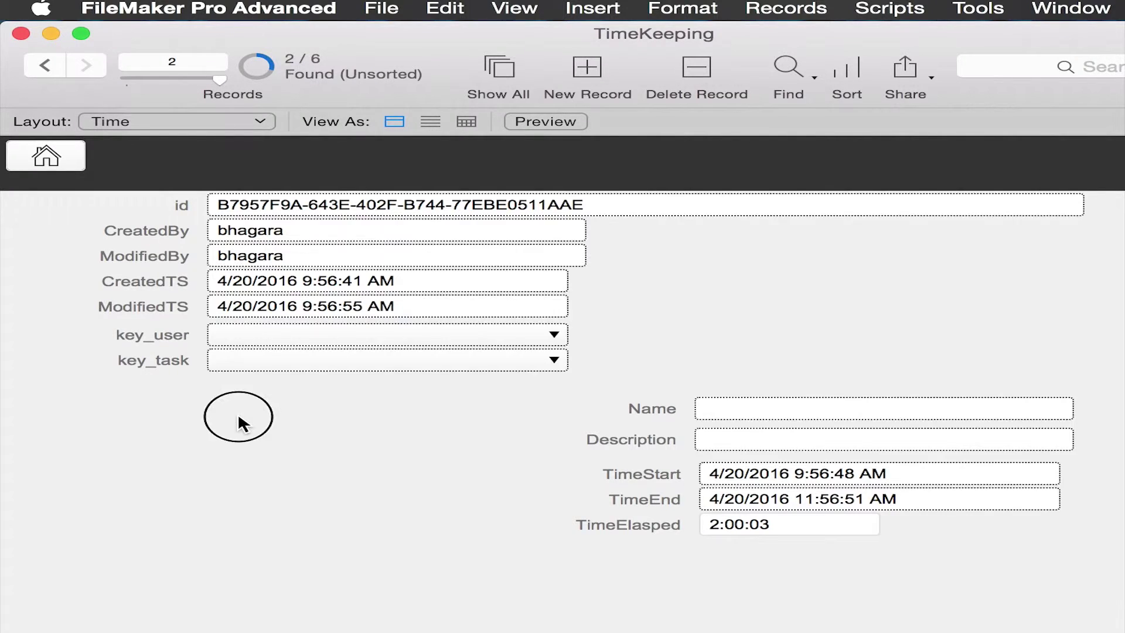
click(359, 333)
click(354, 338)
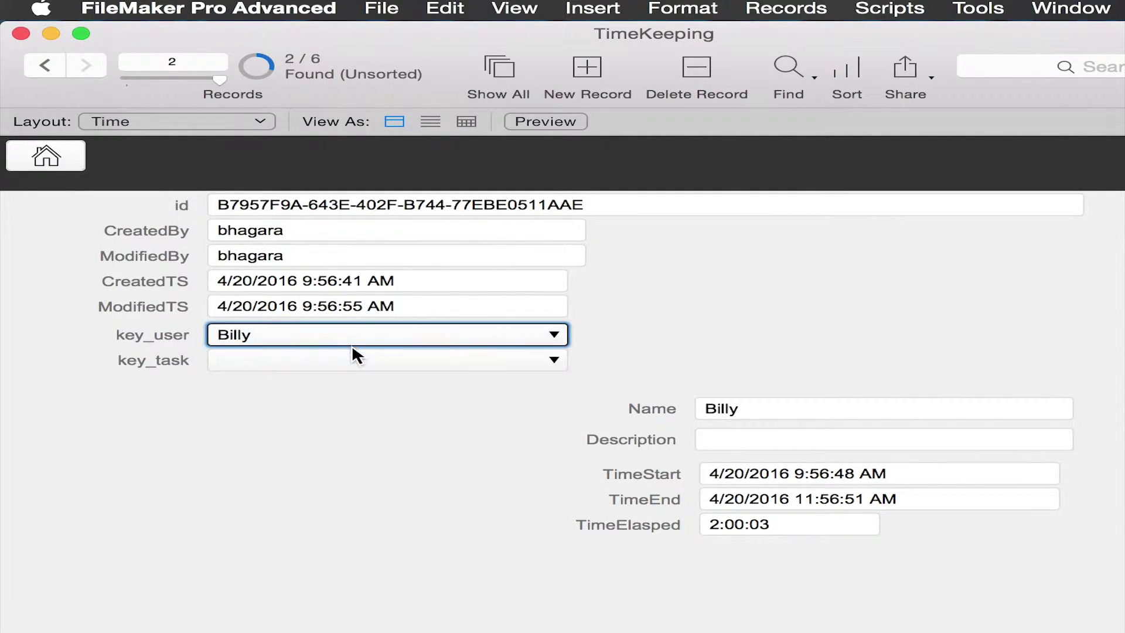
click(351, 359)
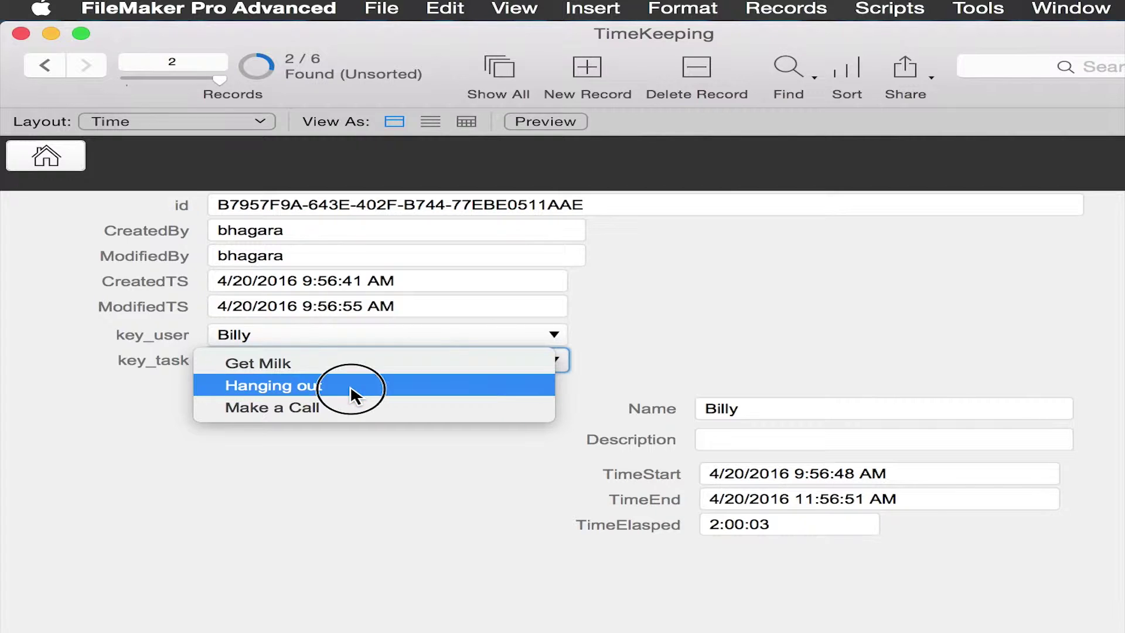
click(360, 381)
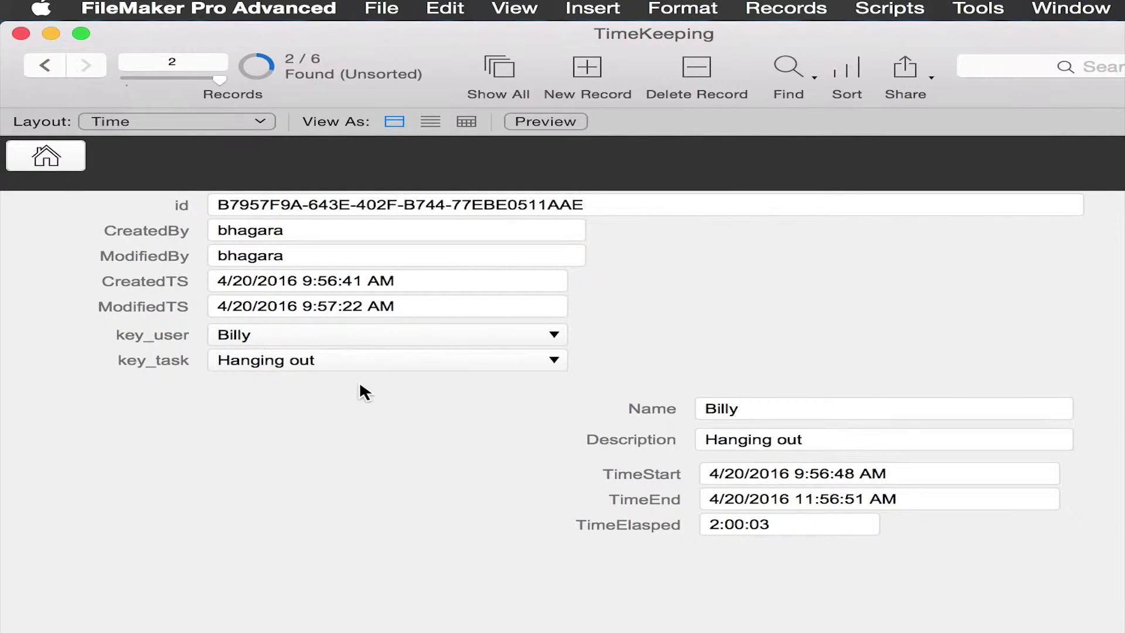
click(65, 164)
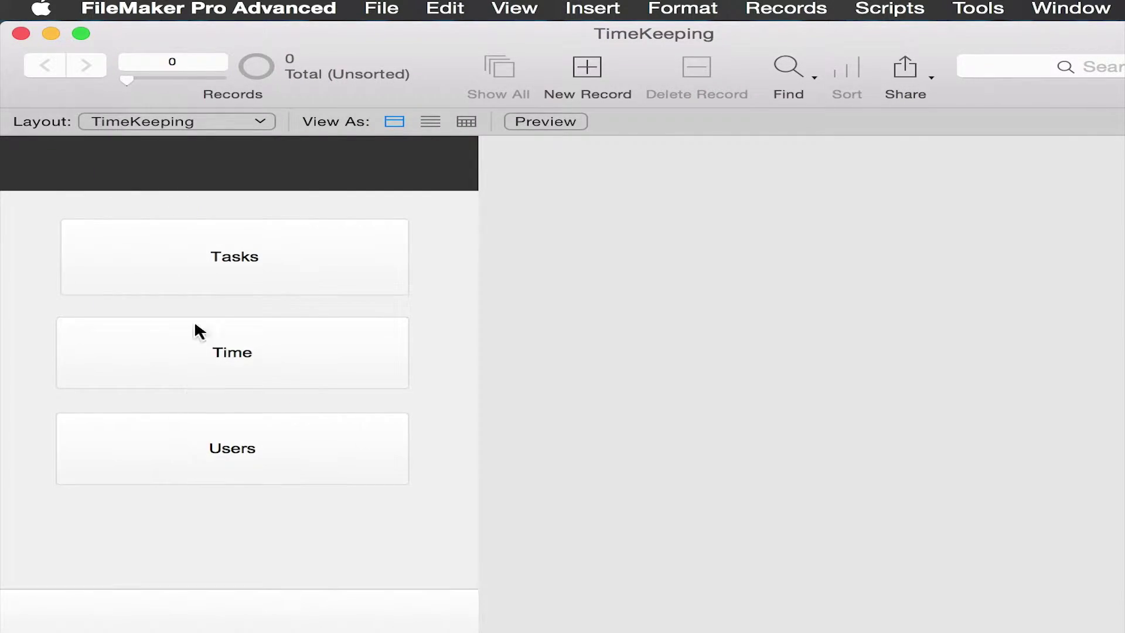
click(210, 261)
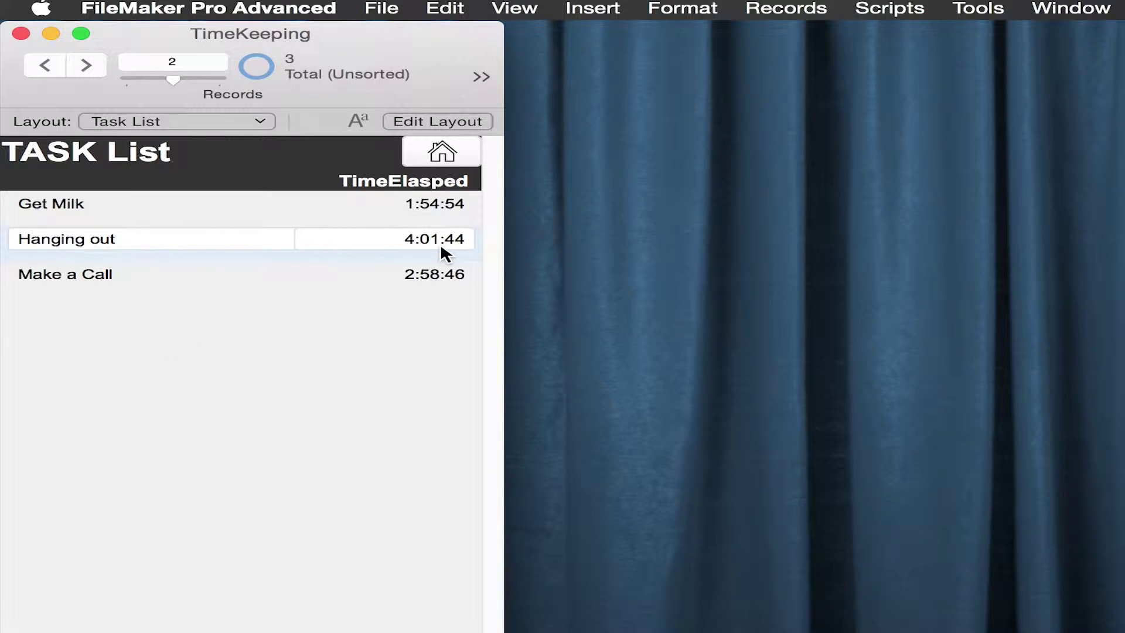
click(441, 163)
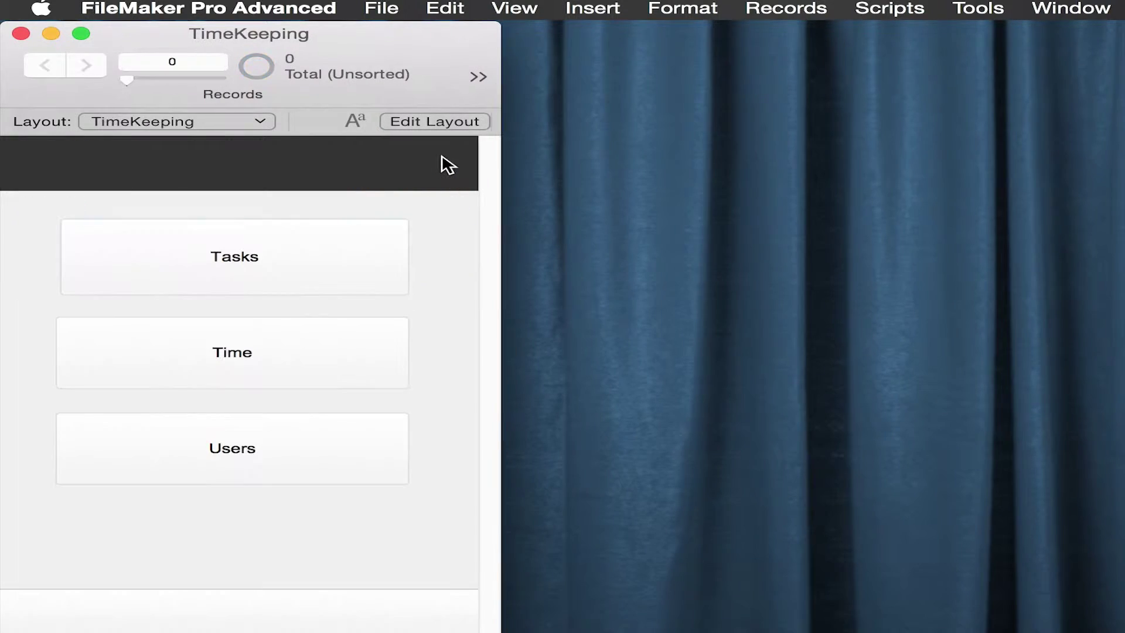
click(221, 352)
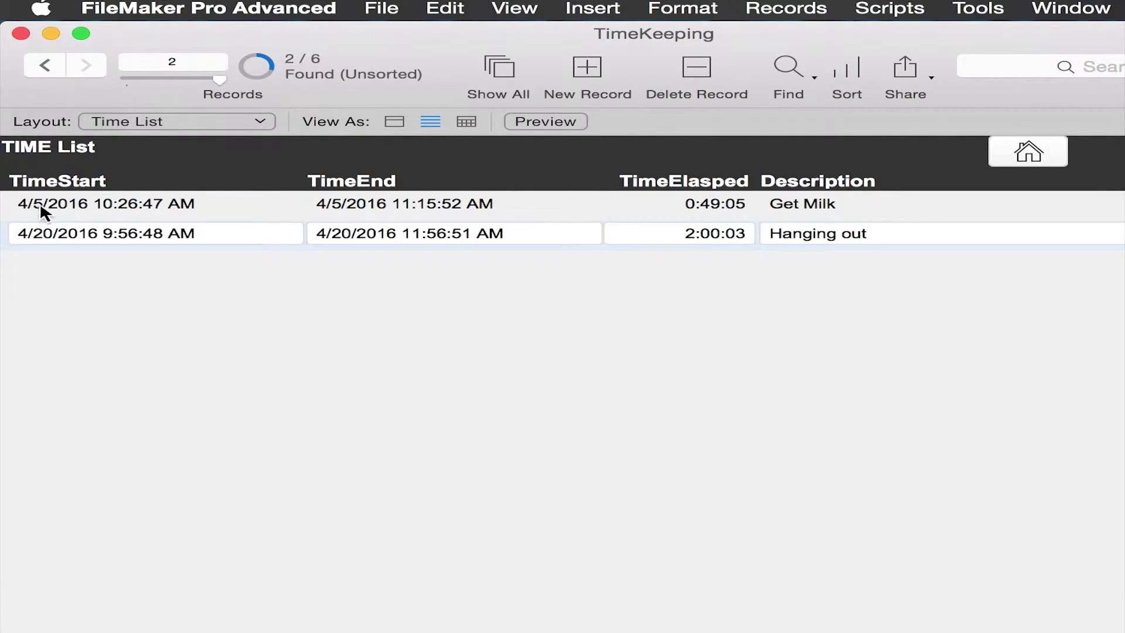
click(144, 121)
click(143, 66)
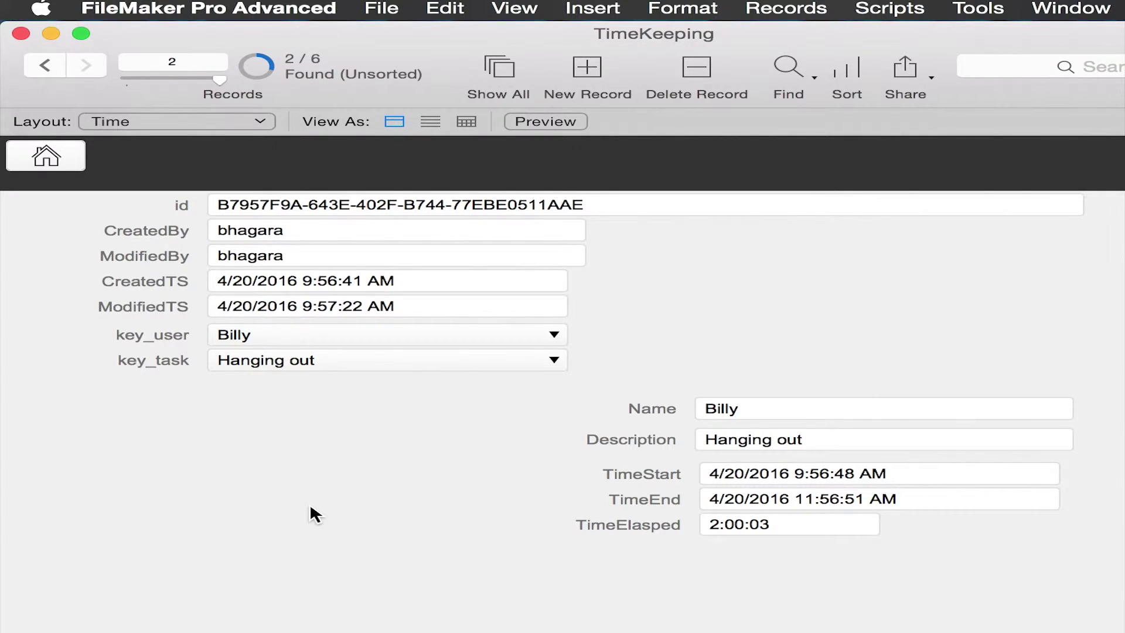
- Create a new time record assigned to the first user and the Get Milk task
click(576, 69)
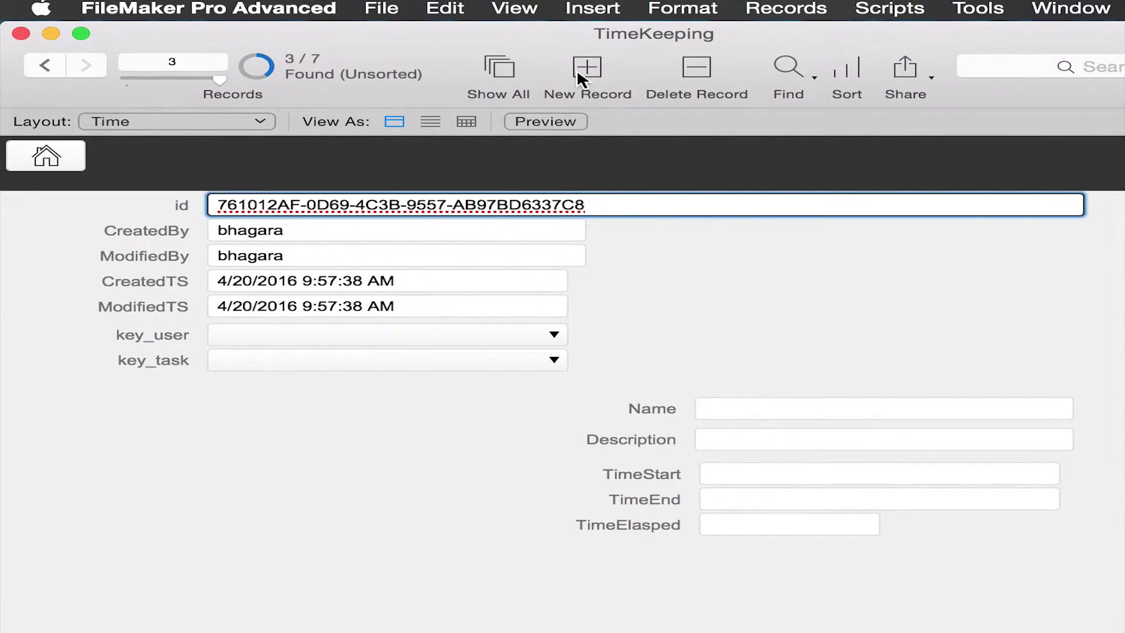
click(309, 332)
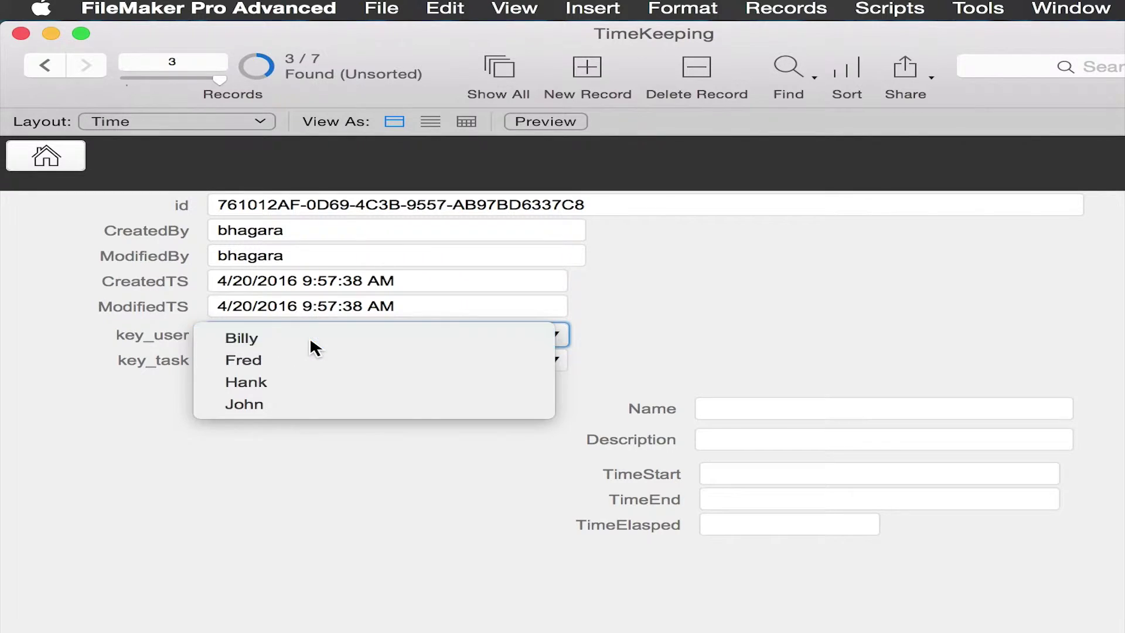
click(309, 339)
click(309, 361)
click(311, 364)
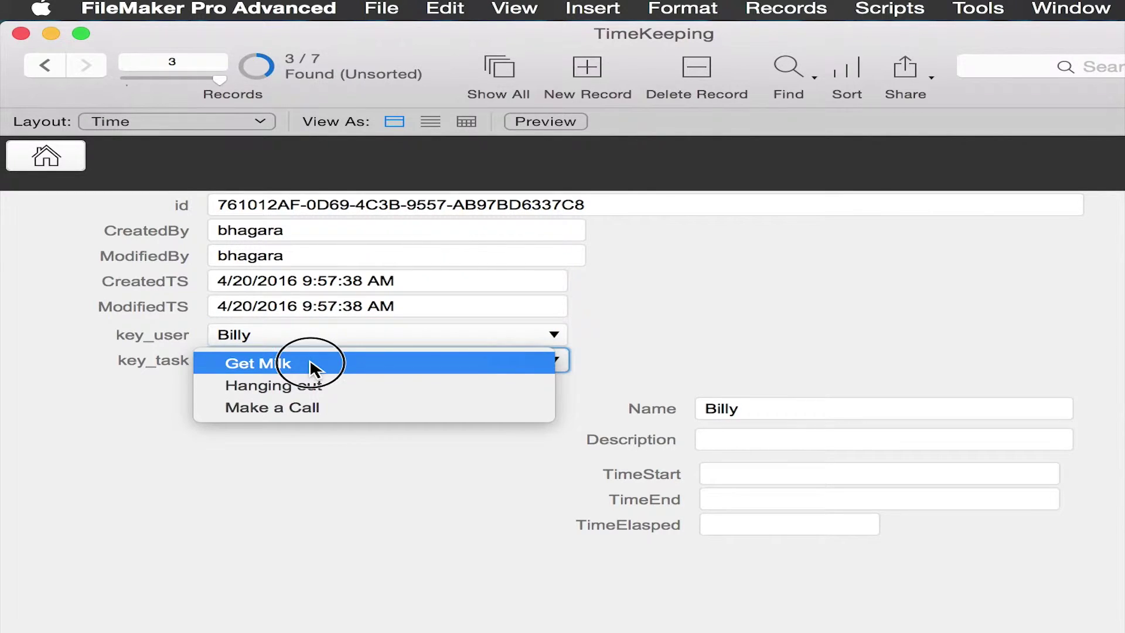
- Fill TimeStart and TimeEnd with the current timestamp
click(747, 474)
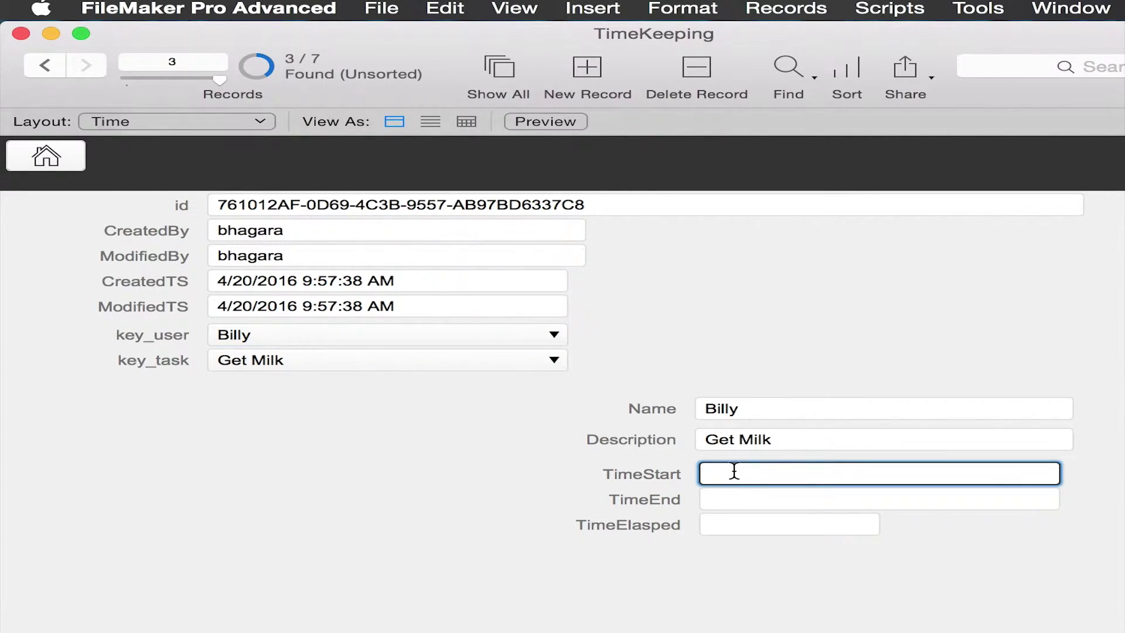
click(415, 494)
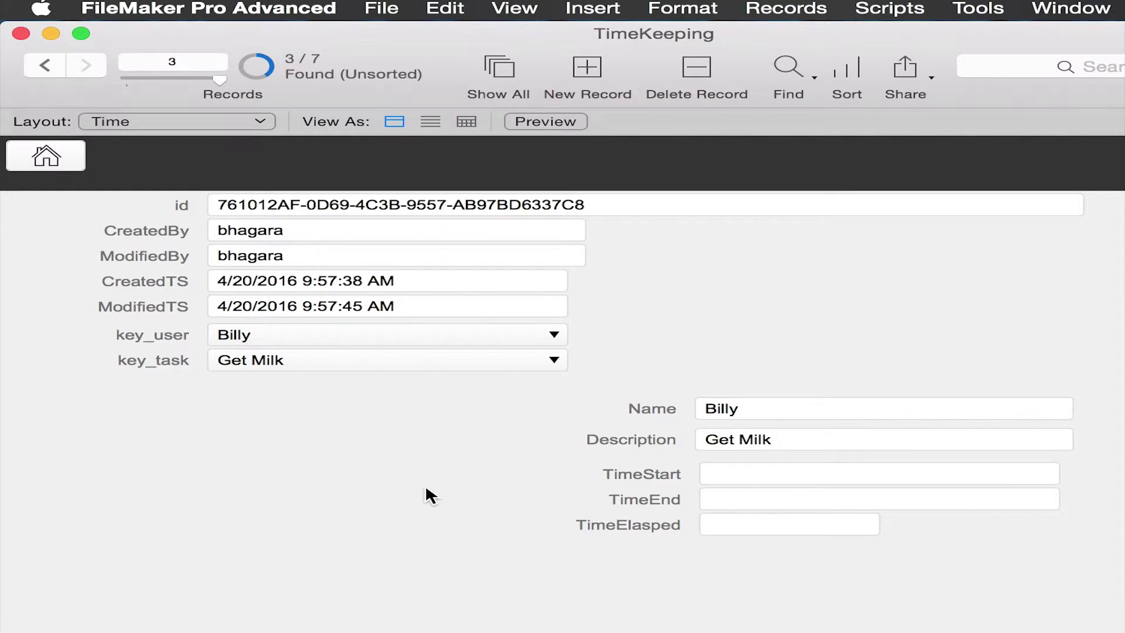
click(875, 473)
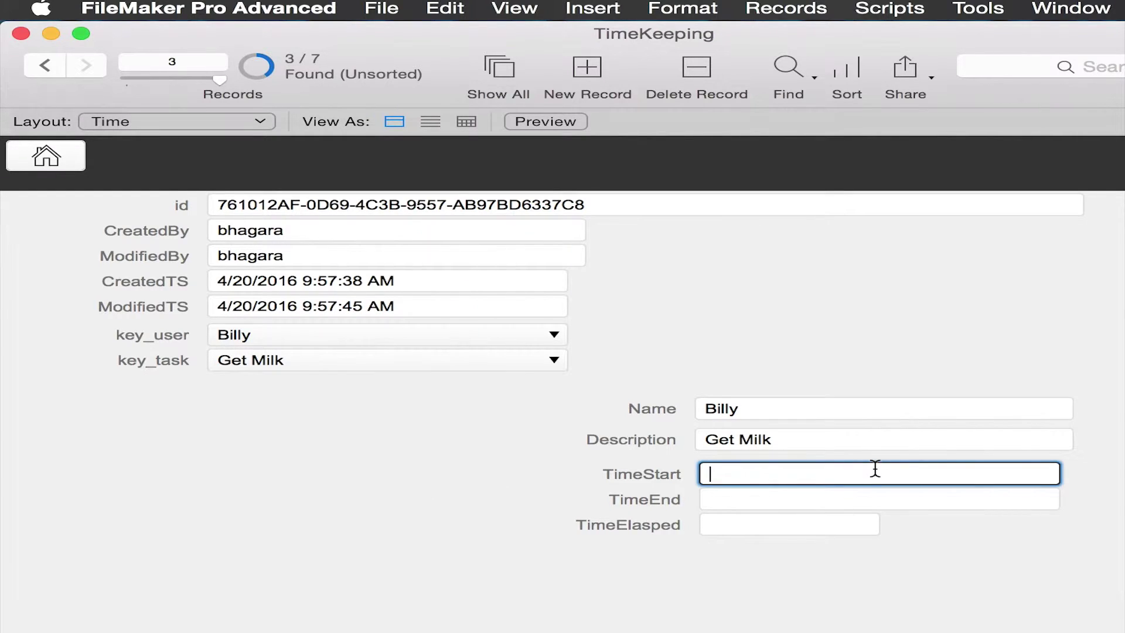
key(super+semicolon)
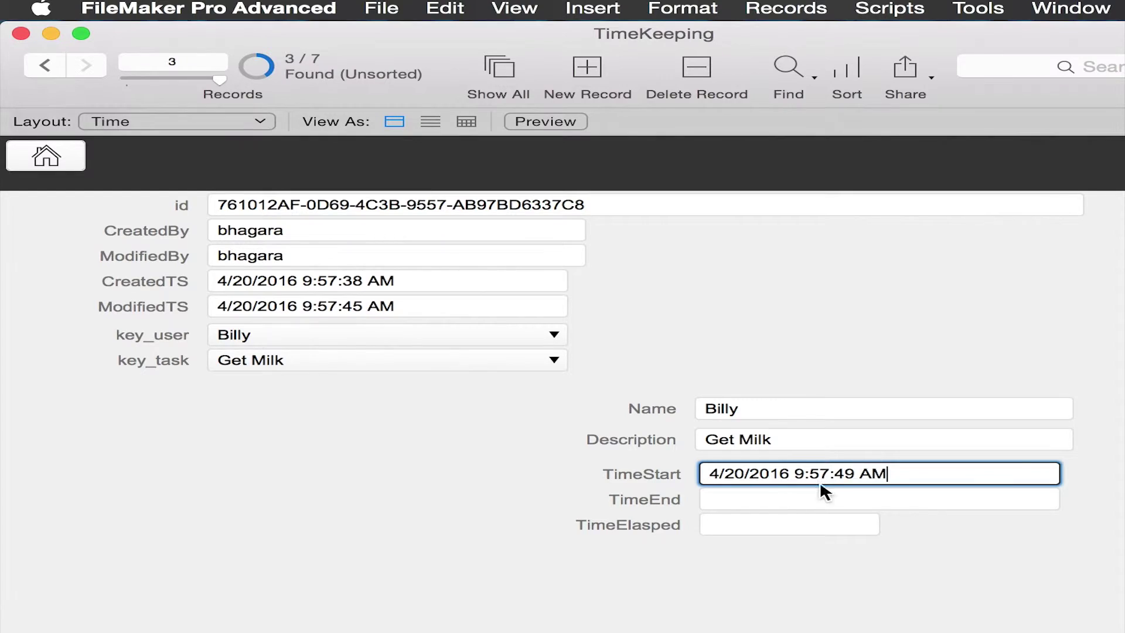
click(811, 499)
key(super+semicolon)
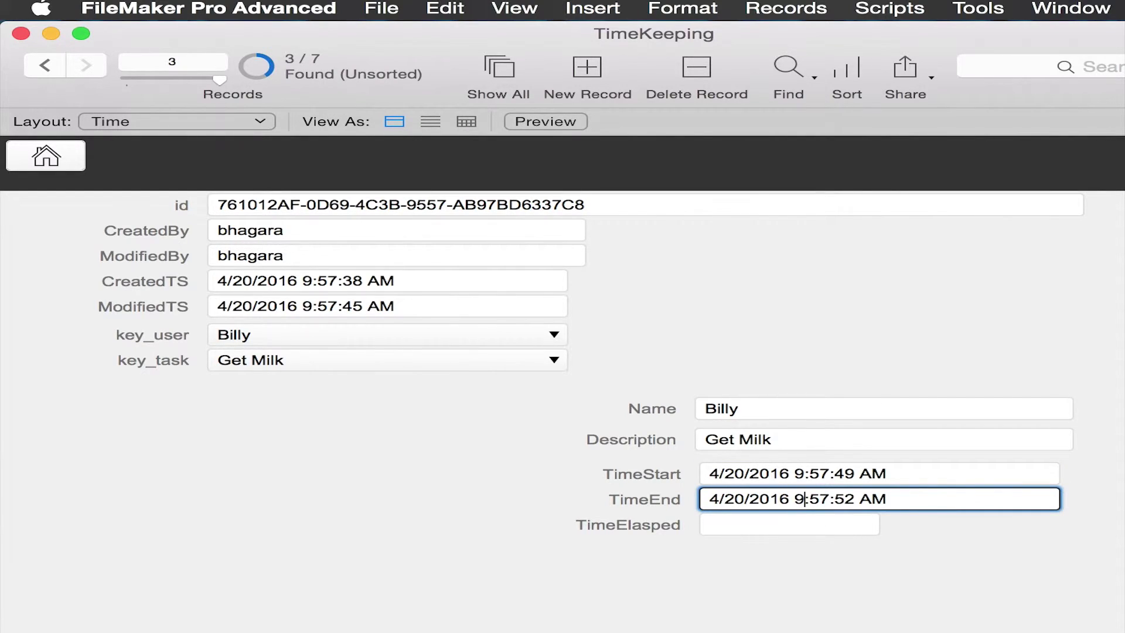
- Change the end hour to 11 so it ends 11:57:52 AM, 2:00:03 elapsed
click(804, 499)
key(BackSpace)
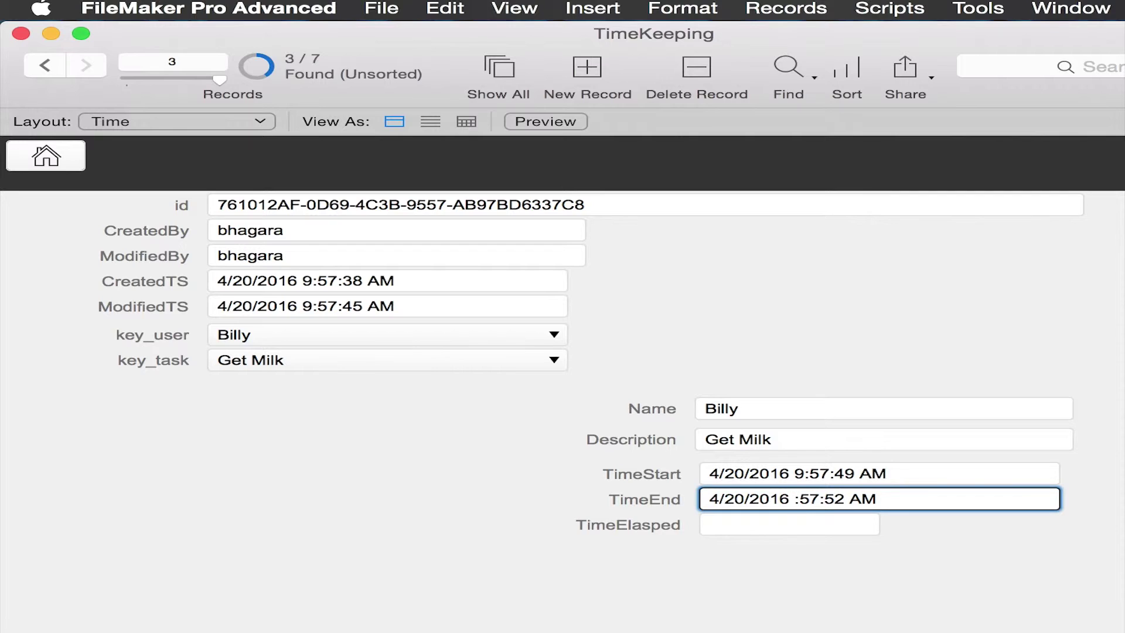
text(11)
key(Return)
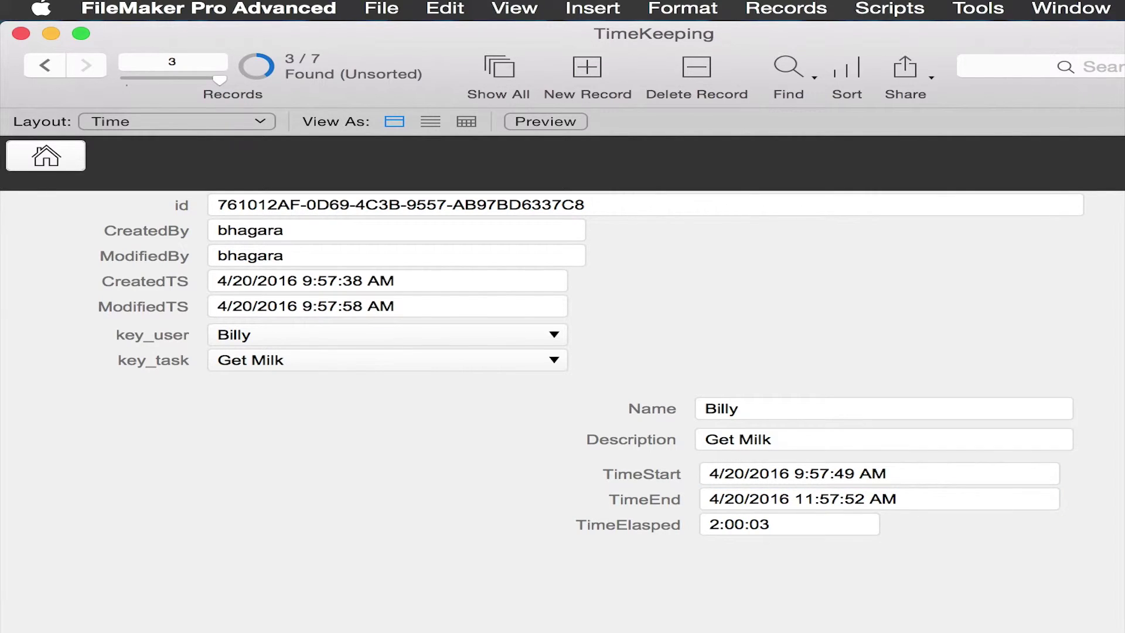
- Check Get Milk's 3:54:57 total in Task List, return home, and switch to Finder
click(42, 154)
click(193, 254)
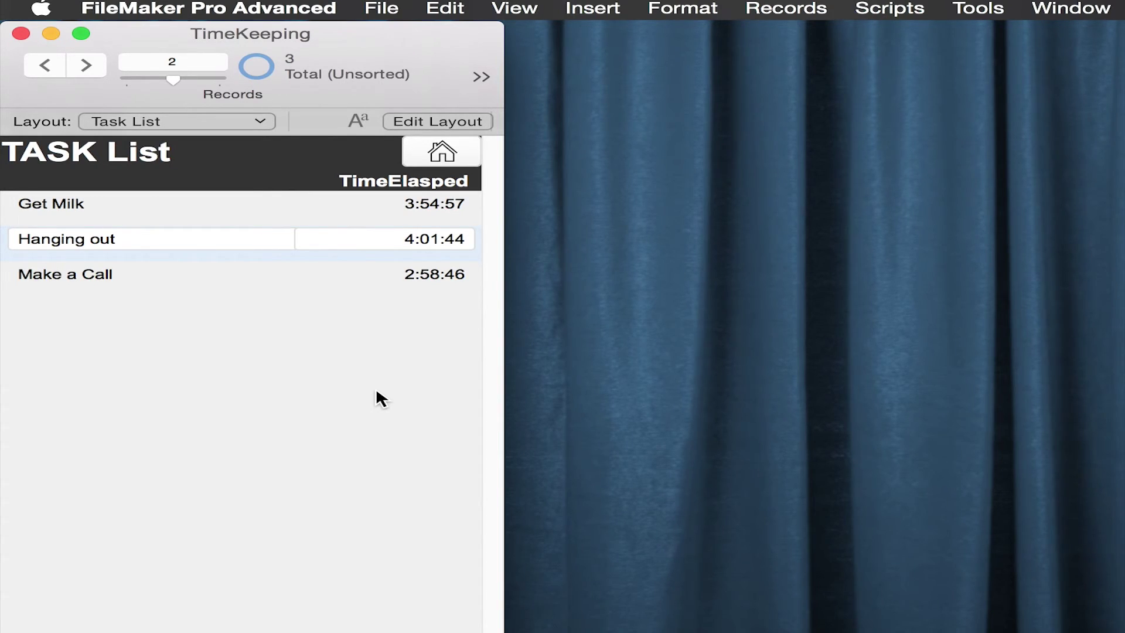
click(440, 157)
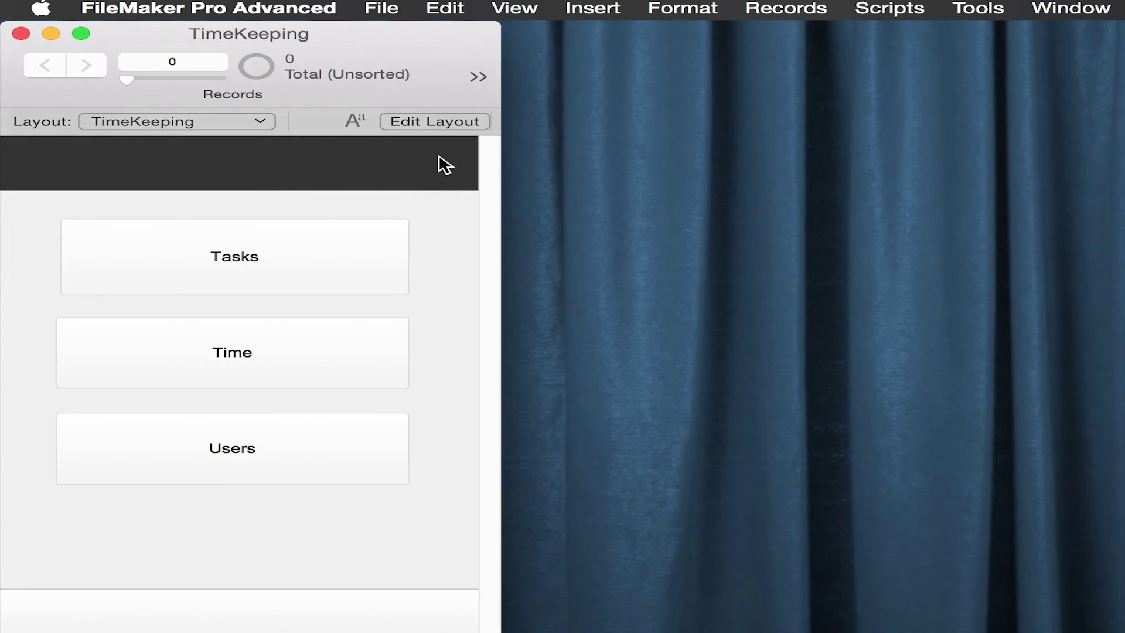
key(super+Tab)
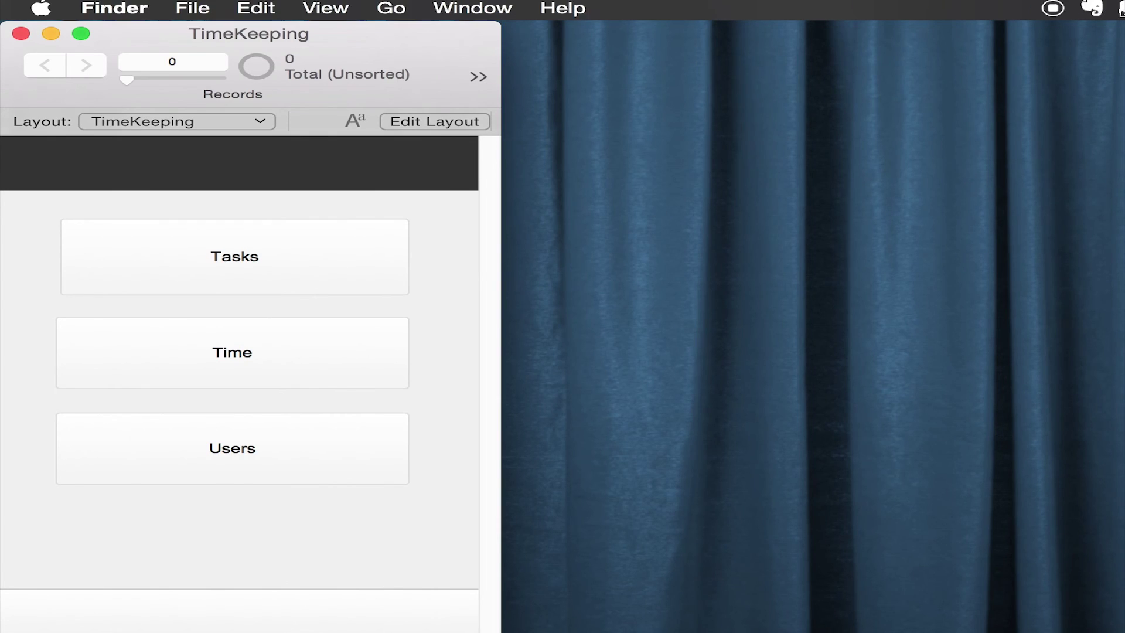